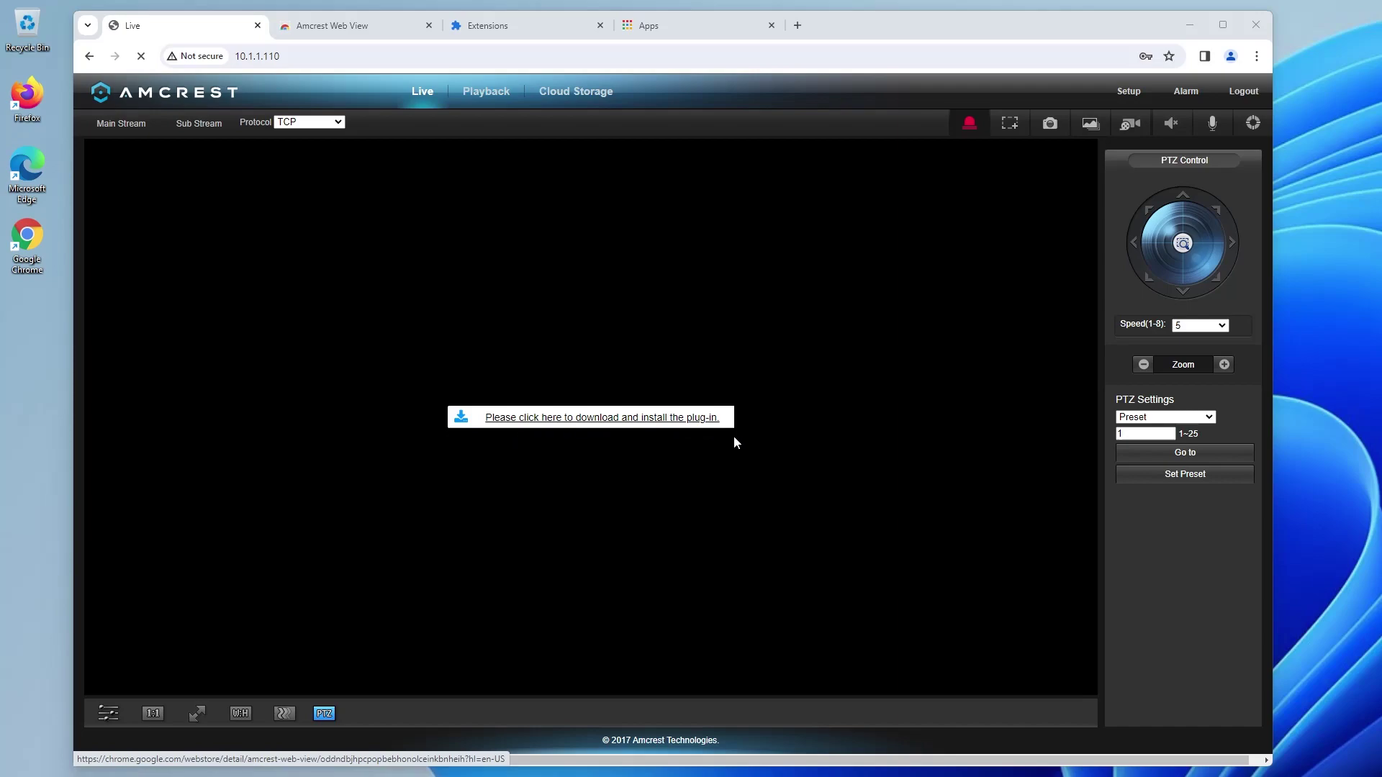
Step: Switch to the browser tab showing the Amcrest Web View Chrome Web Store listing
{"action": "left_click", "coordinate": [352, 23]}
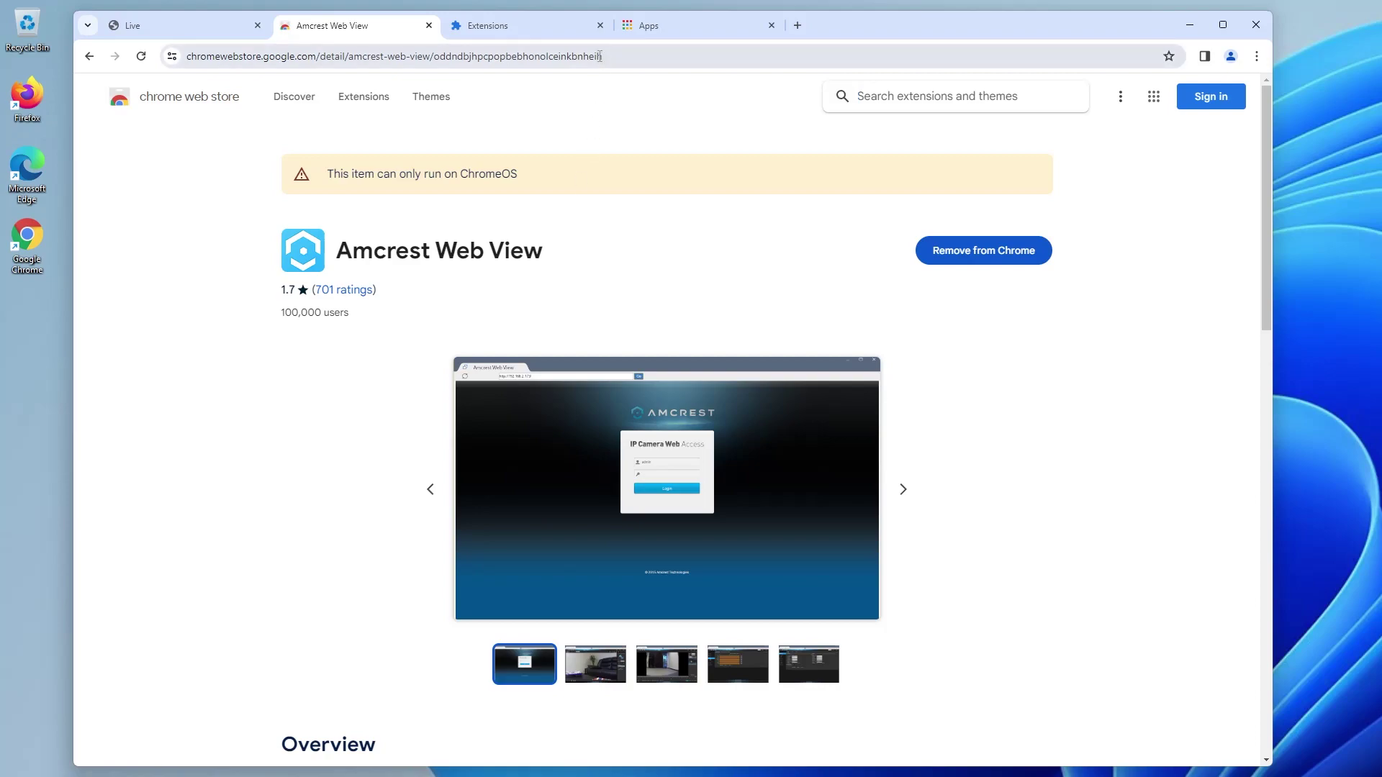
Step: Go to chrome://extensions, where Amcrest Web View appears under Chrome Apps
{"action": "left_click", "coordinate": [560, 22]}
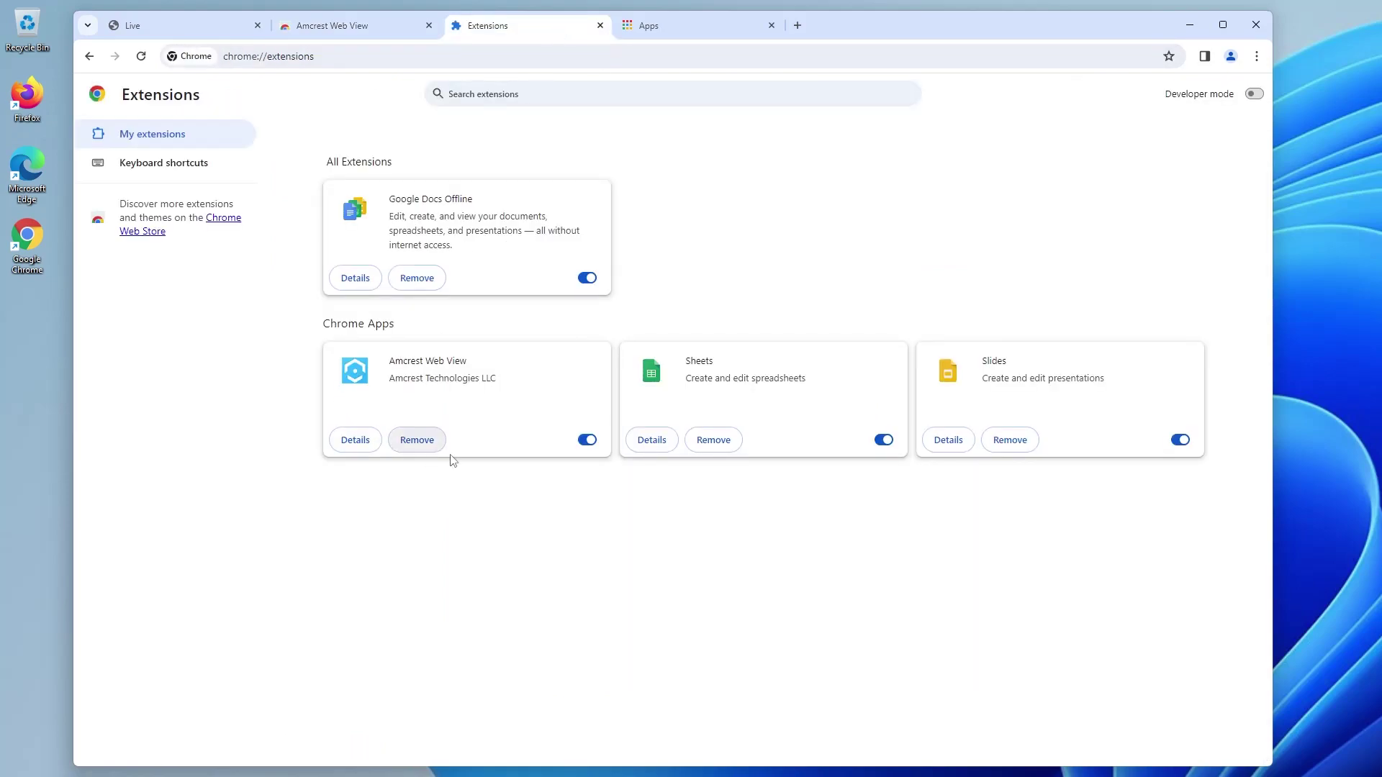
Step: Launch the Amcrest Web View app from the installed apps page
{"action": "left_click", "coordinate": [677, 28]}
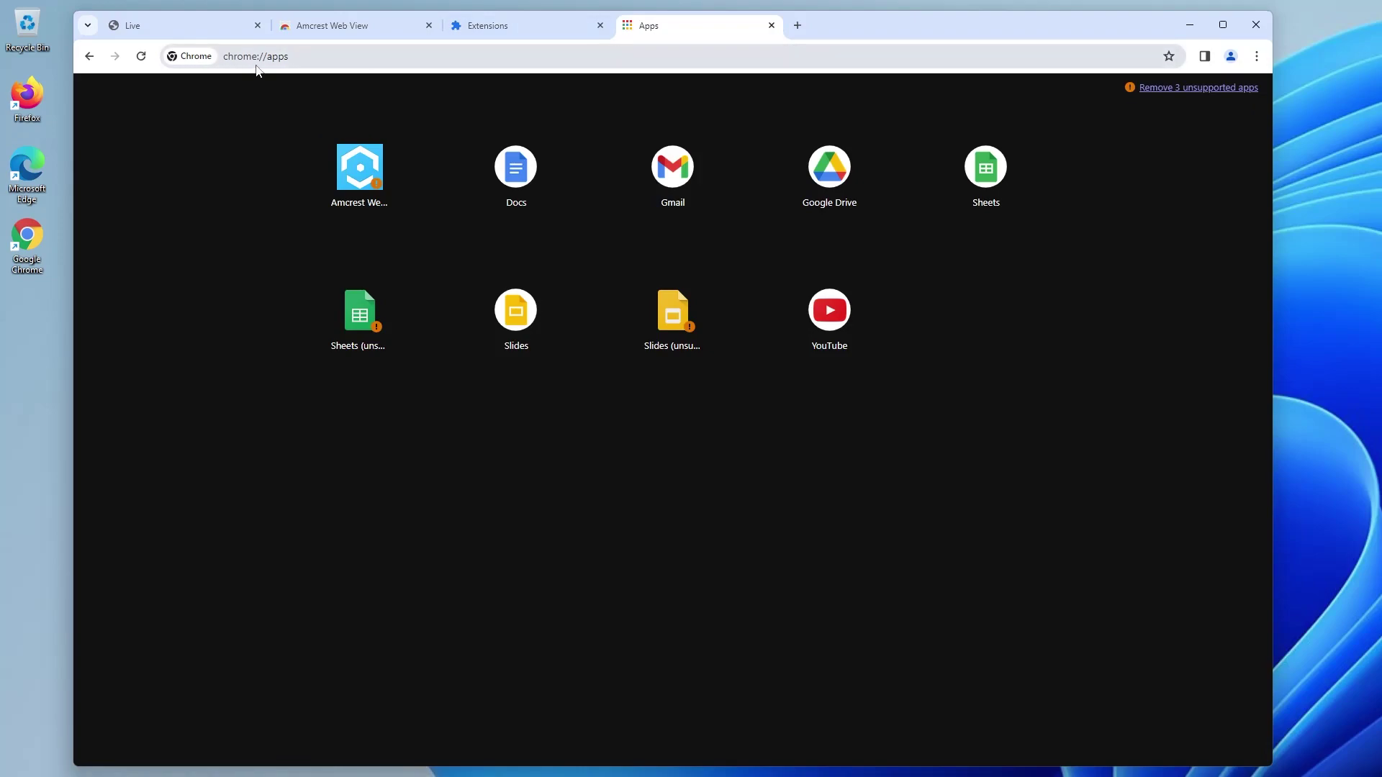
{"action": "left_click", "coordinate": [361, 185]}
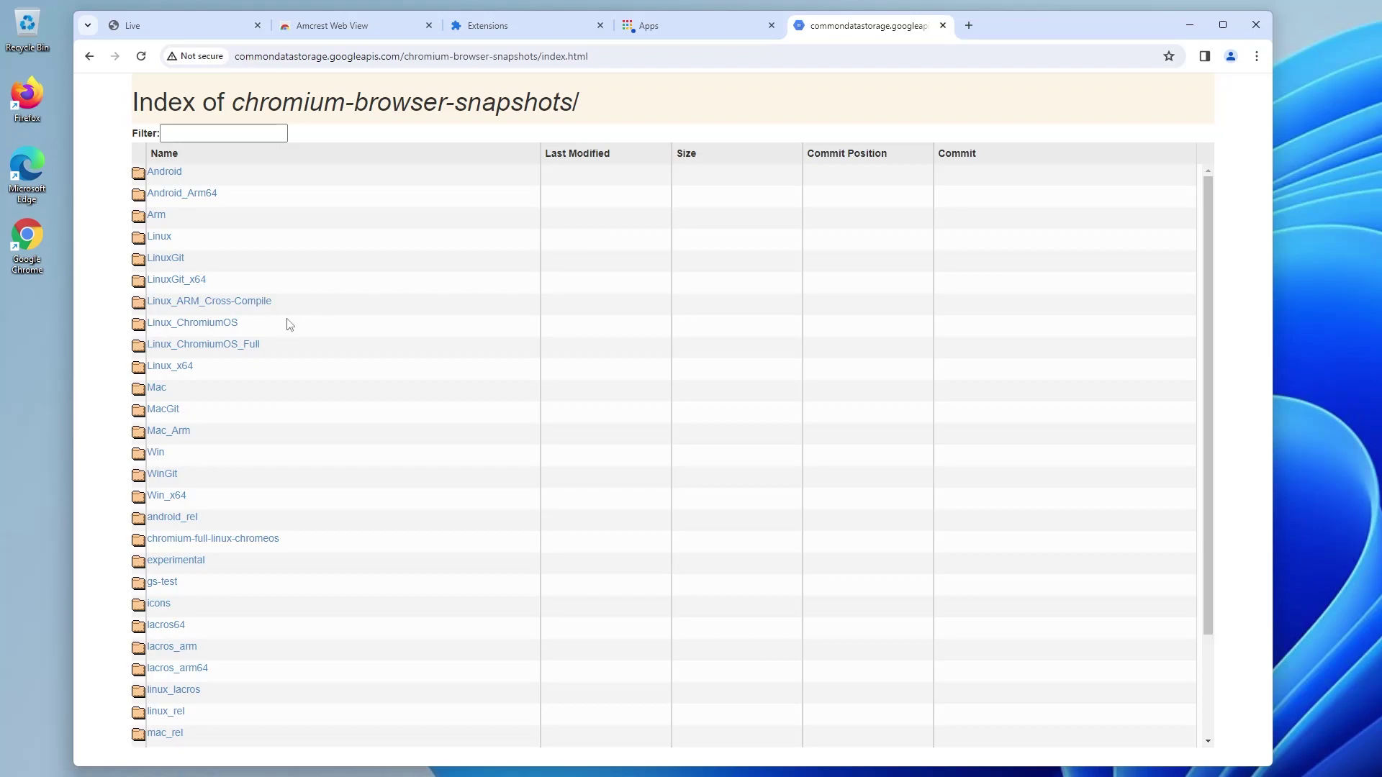
Step: Download chrome-win.zip from Win_x64 snapshot 910066, keeping it despite the insecure-download warning
{"action": "left_click", "coordinate": [167, 497]}
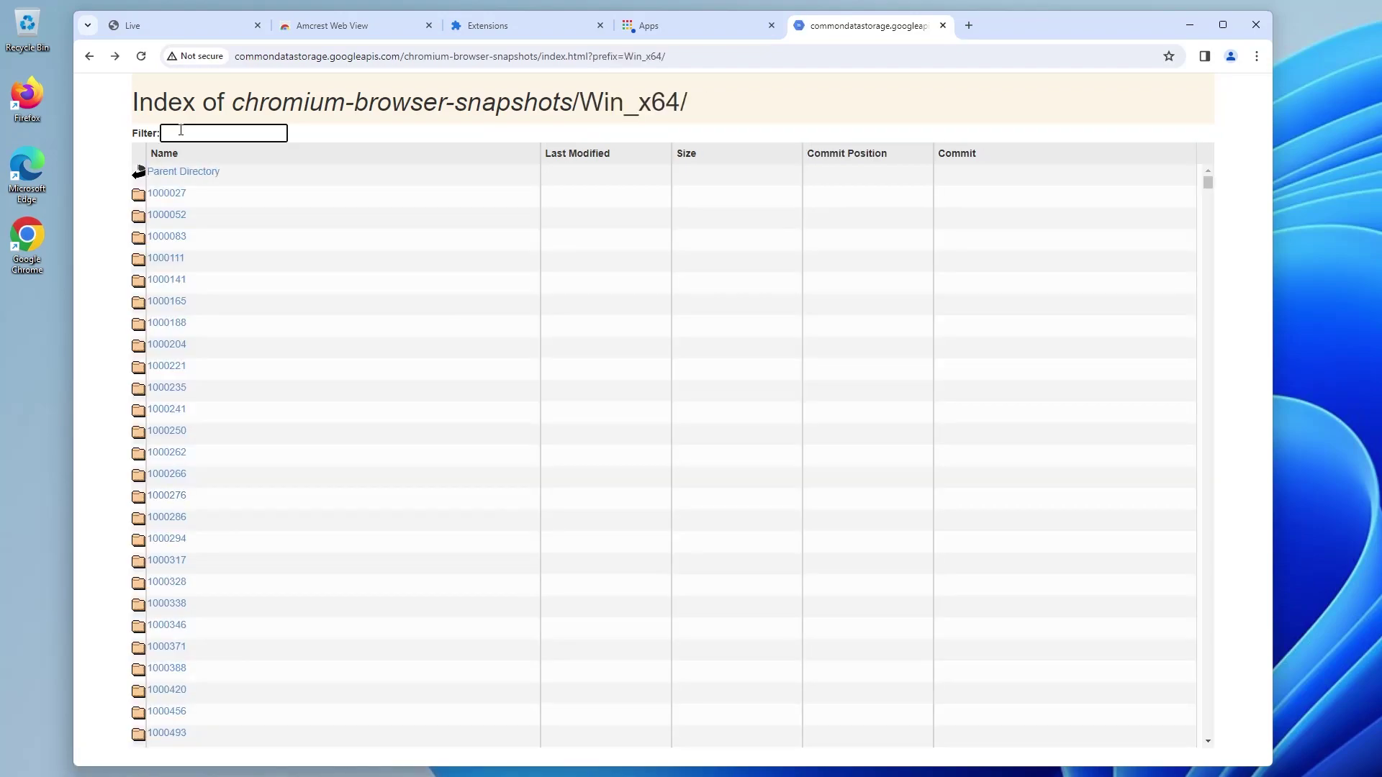
{"action": "type", "text": "9100"}
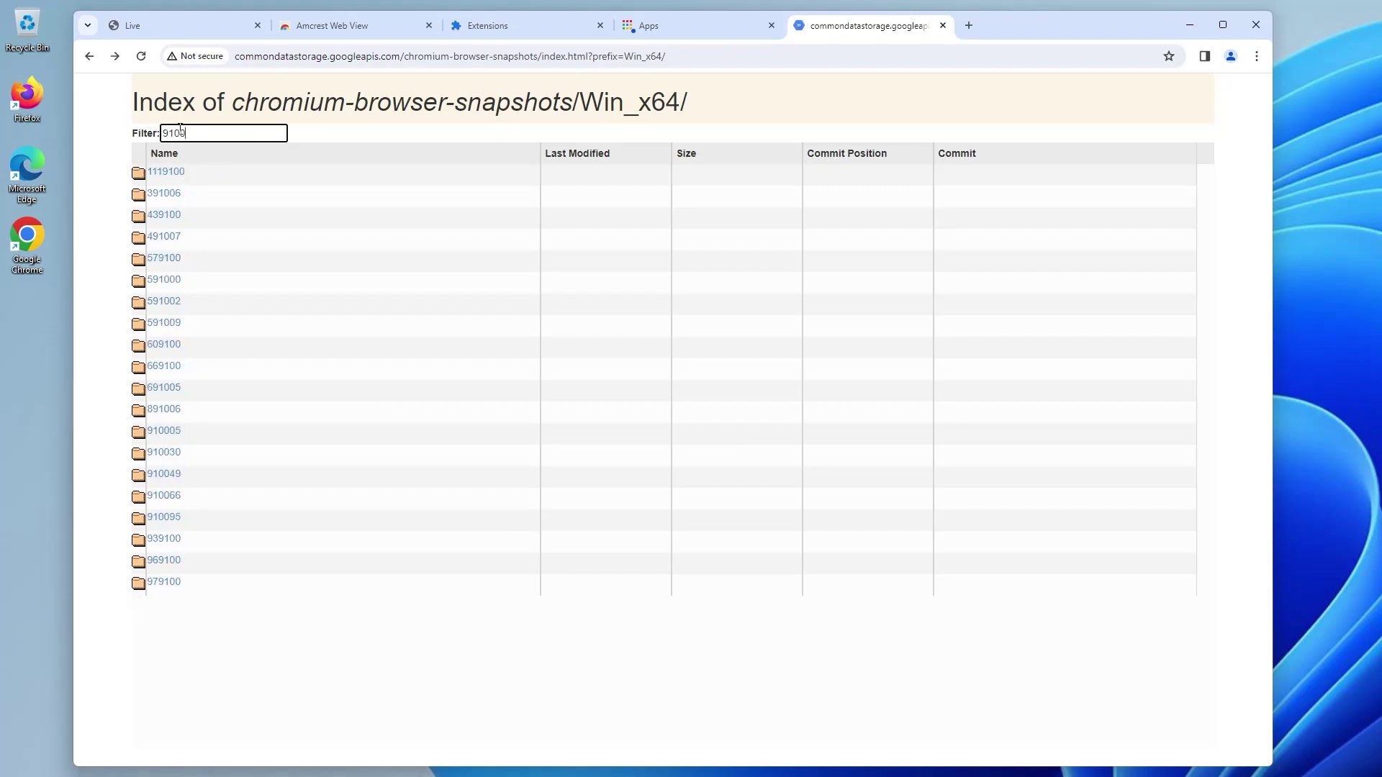
{"action": "left_click", "coordinate": [170, 498]}
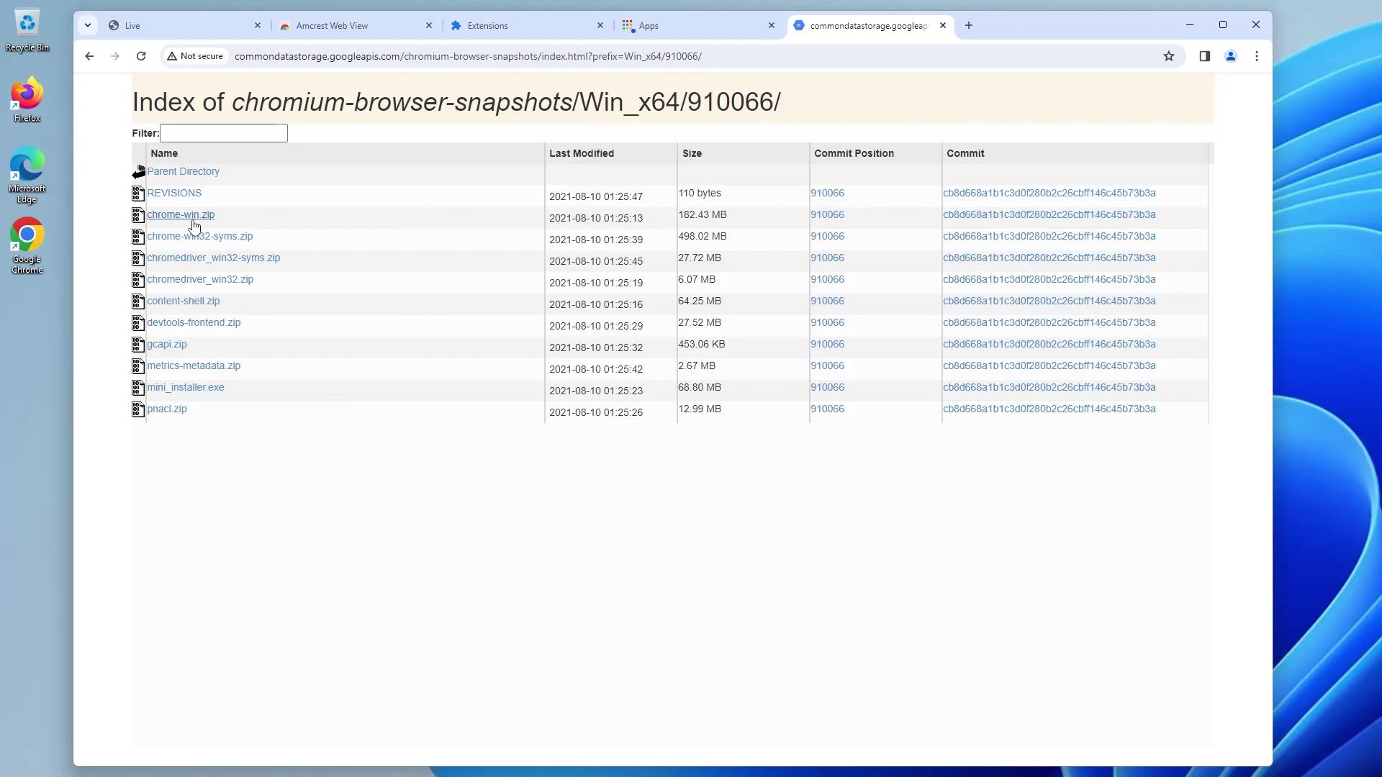
{"action": "left_click", "coordinate": [187, 218]}
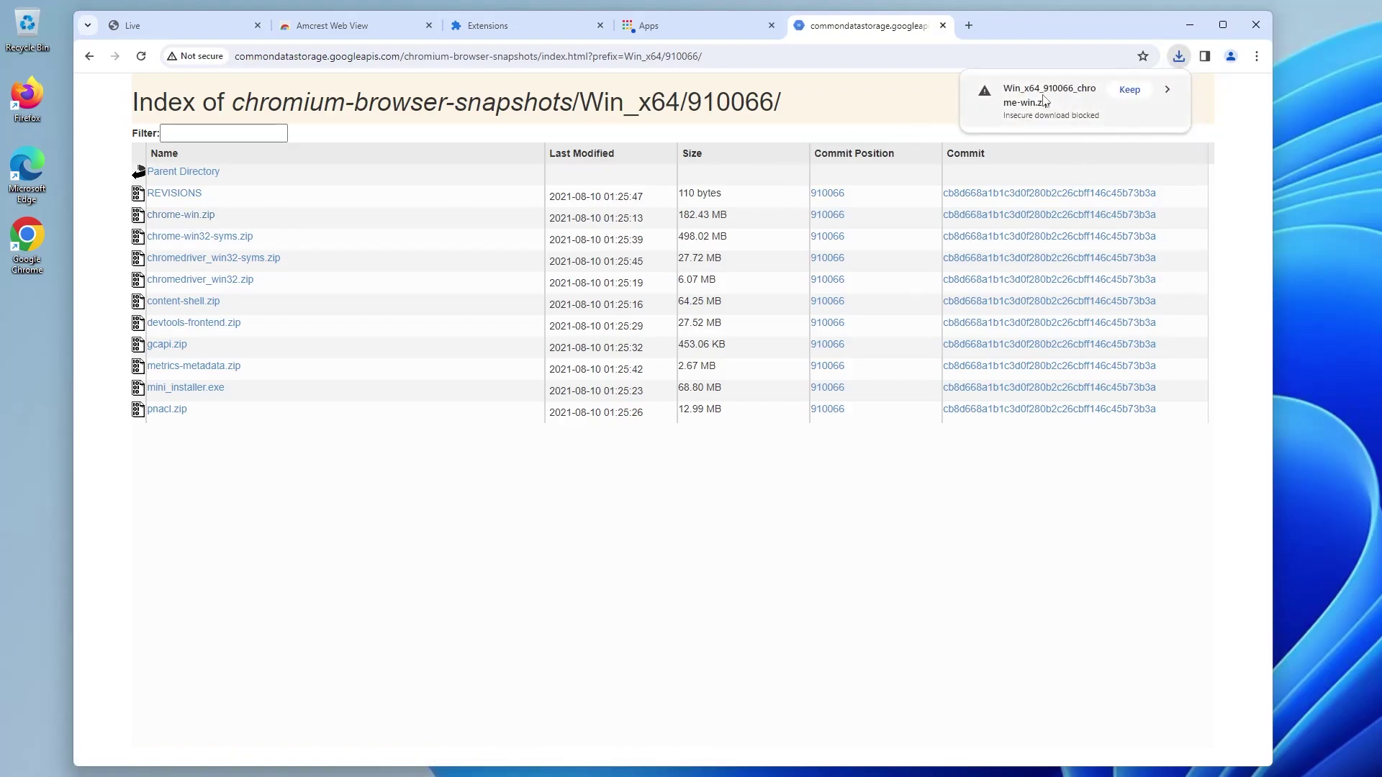
{"action": "left_click", "coordinate": [1129, 90]}
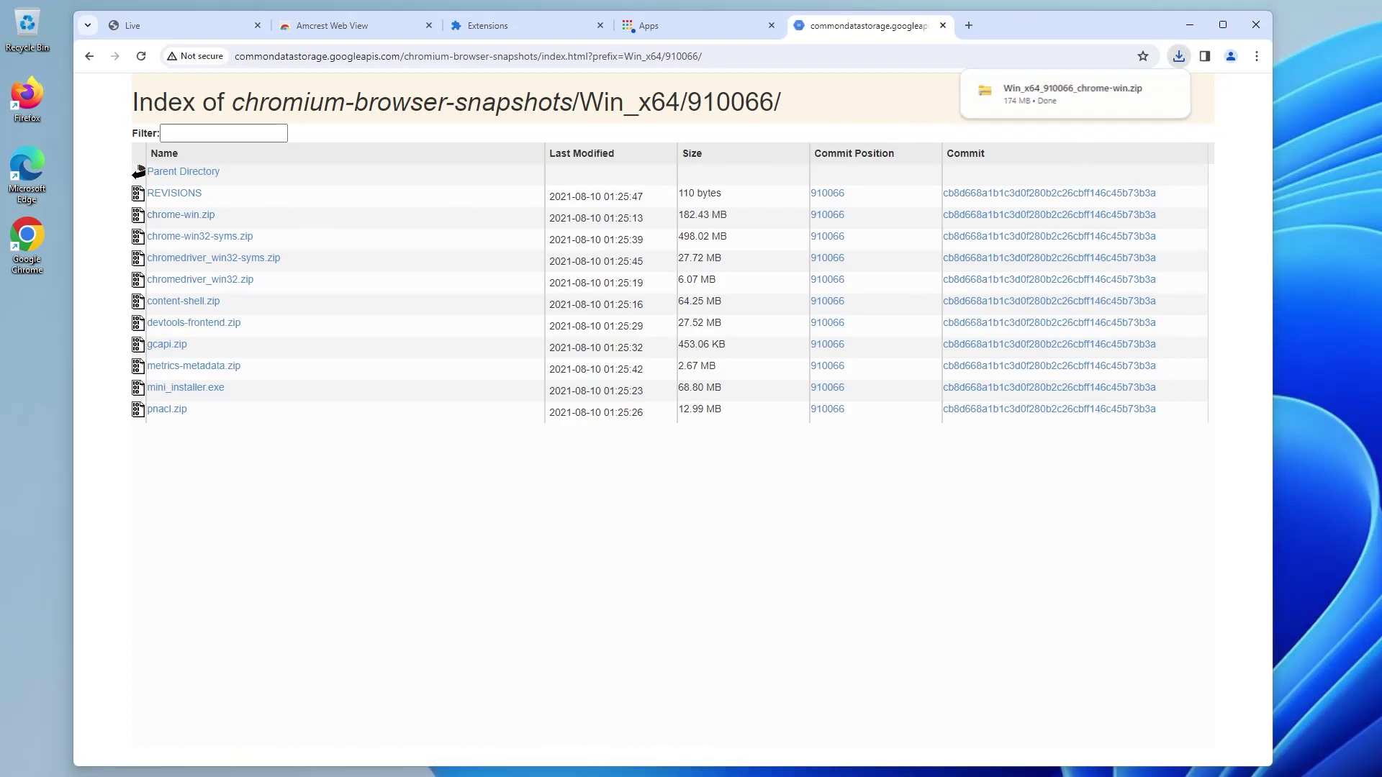
{"action": "left_click", "coordinate": [1138, 91]}
Step: Extract the downloaded chrome-win zip with Extract All
{"action": "left_click_drag", "start_coordinate": [671, 477], "coordinate": [660, 405]}
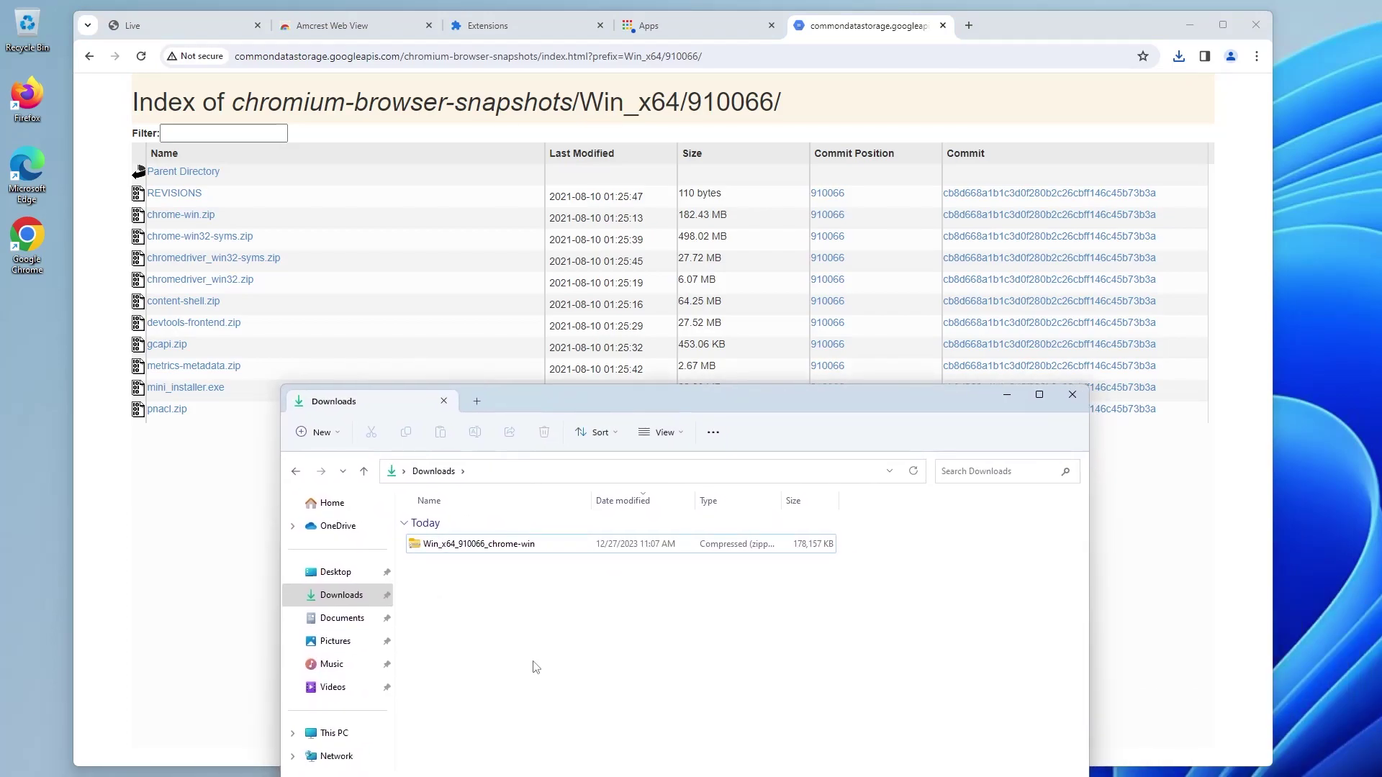
{"action": "left_click", "coordinate": [453, 545]}
{"action": "right_click", "coordinate": [453, 551]}
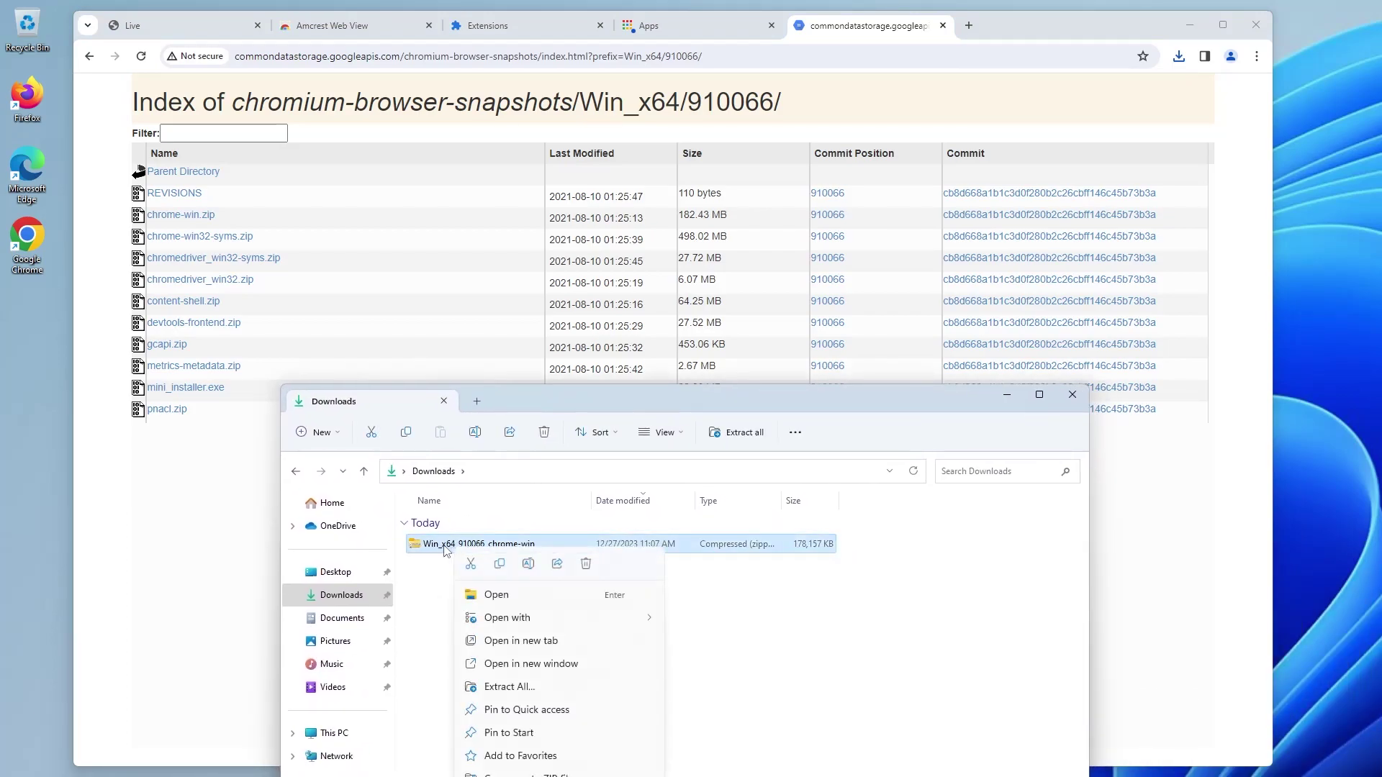
{"action": "left_click", "coordinate": [525, 687]}
{"action": "key", "text": "Return"}
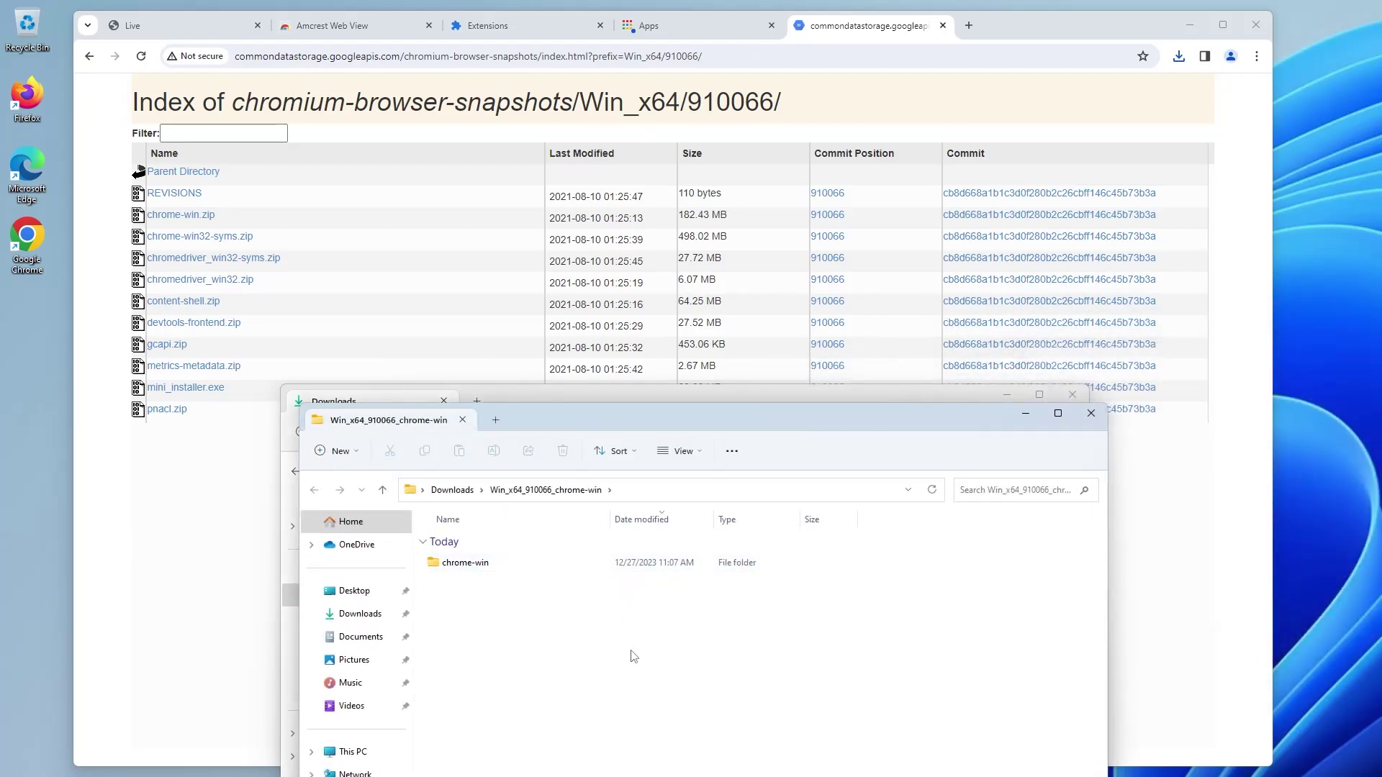
Step: Open the extracted chrome-win folder and look through its Chromium build files
{"action": "double_click", "coordinate": [466, 563]}
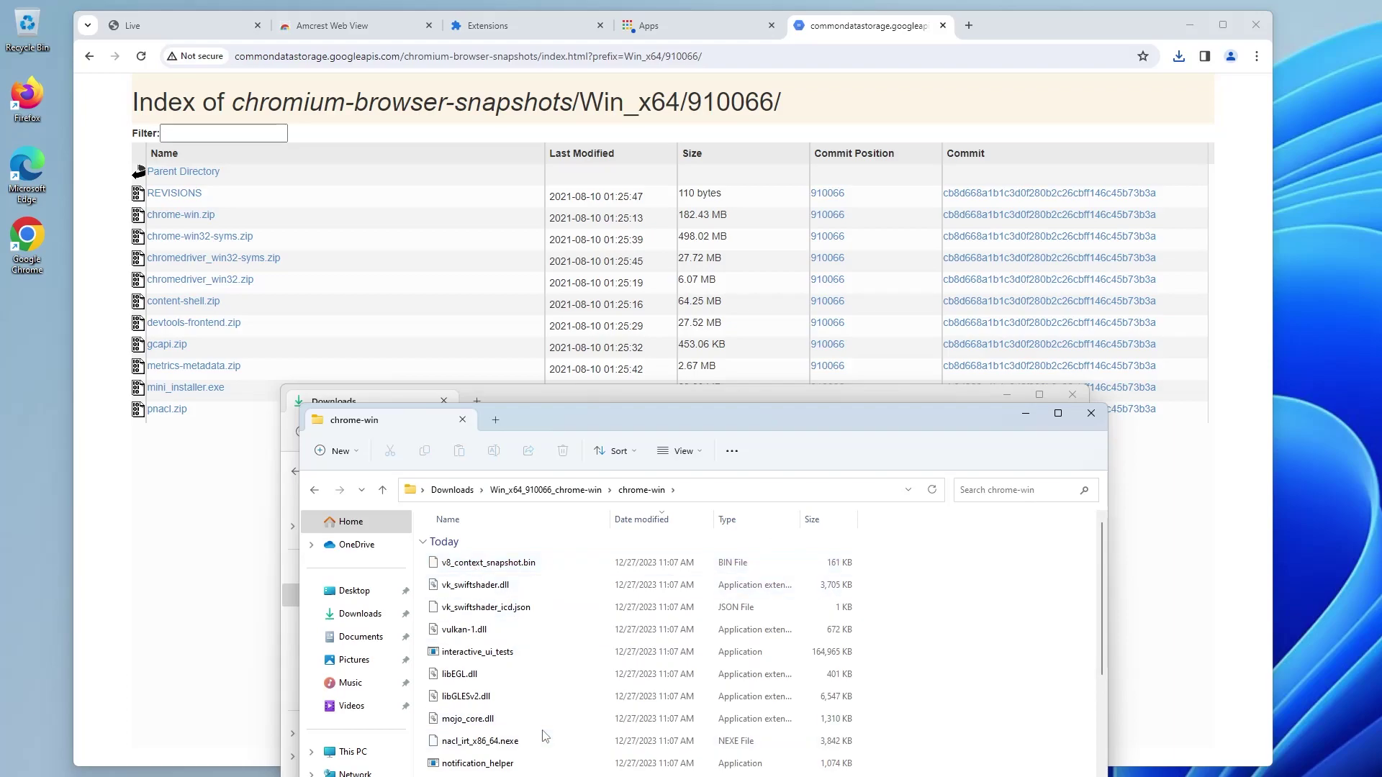
{"action": "scroll", "coordinate": [525, 601], "scroll_direction": "down", "scroll_amount": 5}
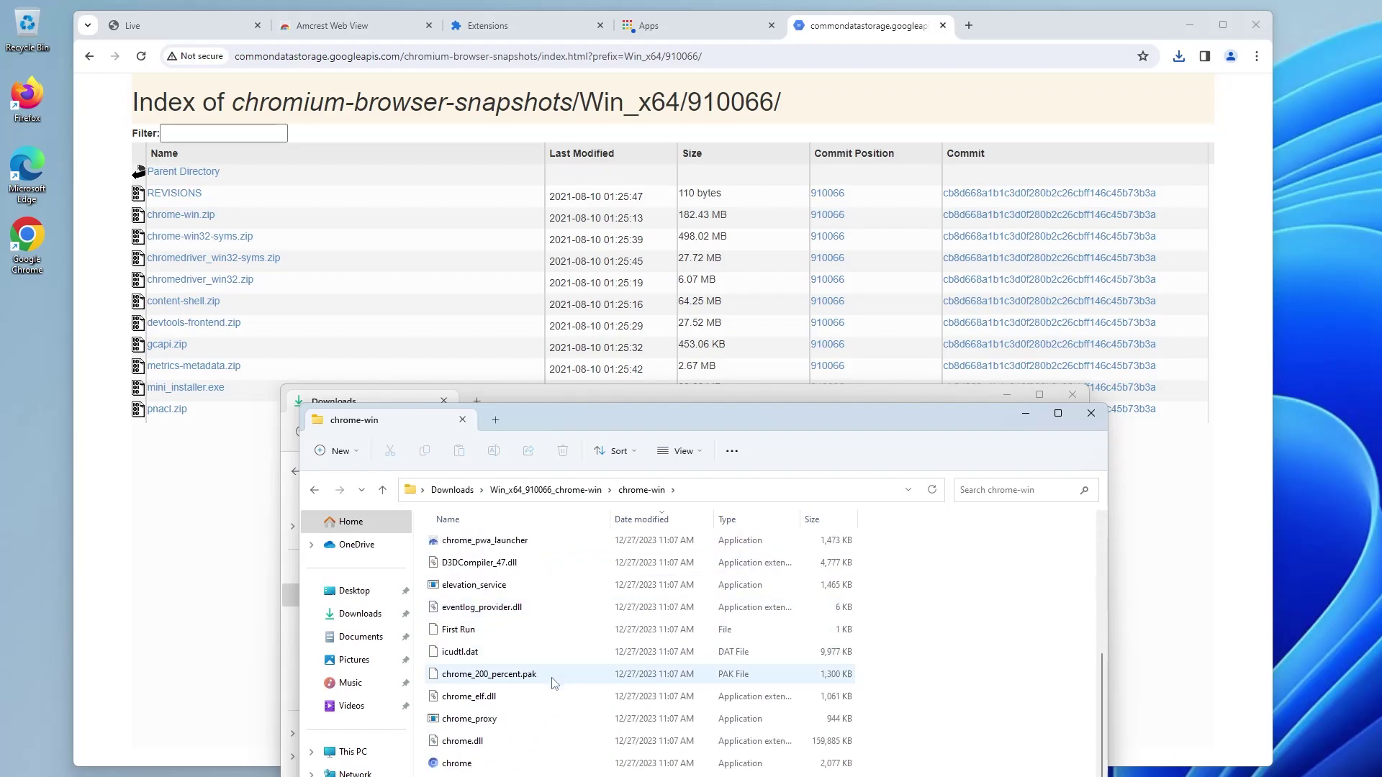
{"action": "scroll", "coordinate": [553, 691], "scroll_direction": "up", "scroll_amount": 5}
{"action": "scroll", "coordinate": [551, 688], "scroll_direction": "down", "scroll_amount": 5}
{"action": "scroll", "coordinate": [550, 684], "scroll_direction": "down", "scroll_amount": 1}
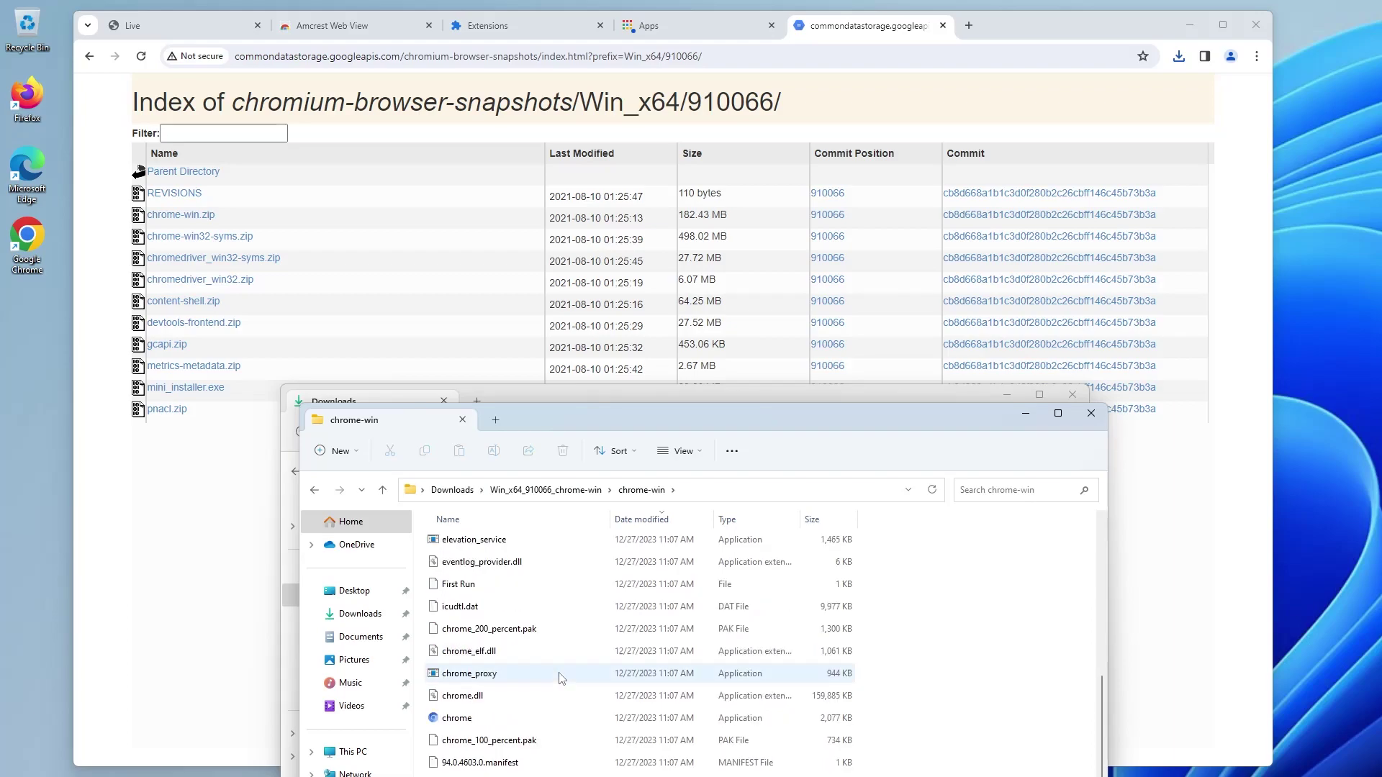
Step: Run the extracted Chromium past SmartScreen and confirm About Chromium shows version 94.0.4603.0
{"action": "double_click", "coordinate": [468, 720]}
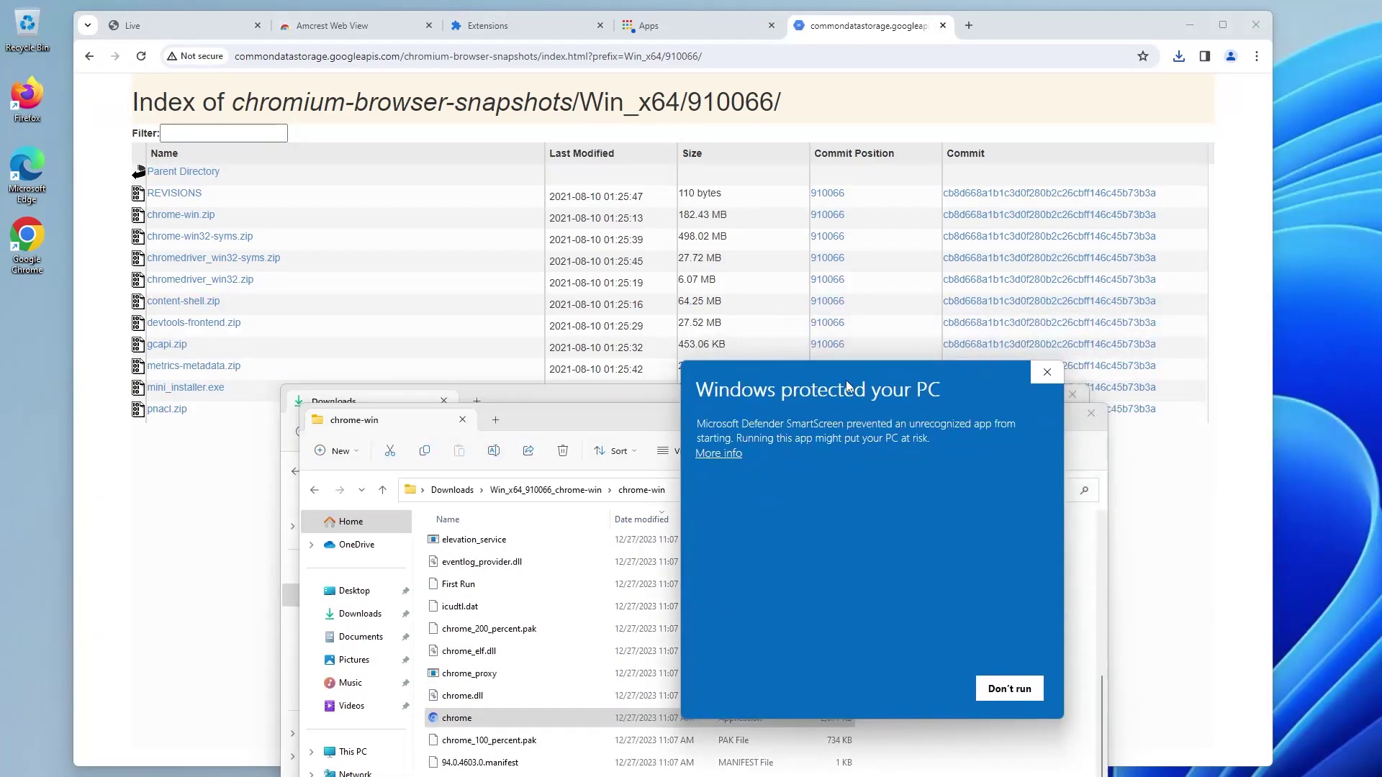
{"action": "left_click", "coordinate": [723, 453]}
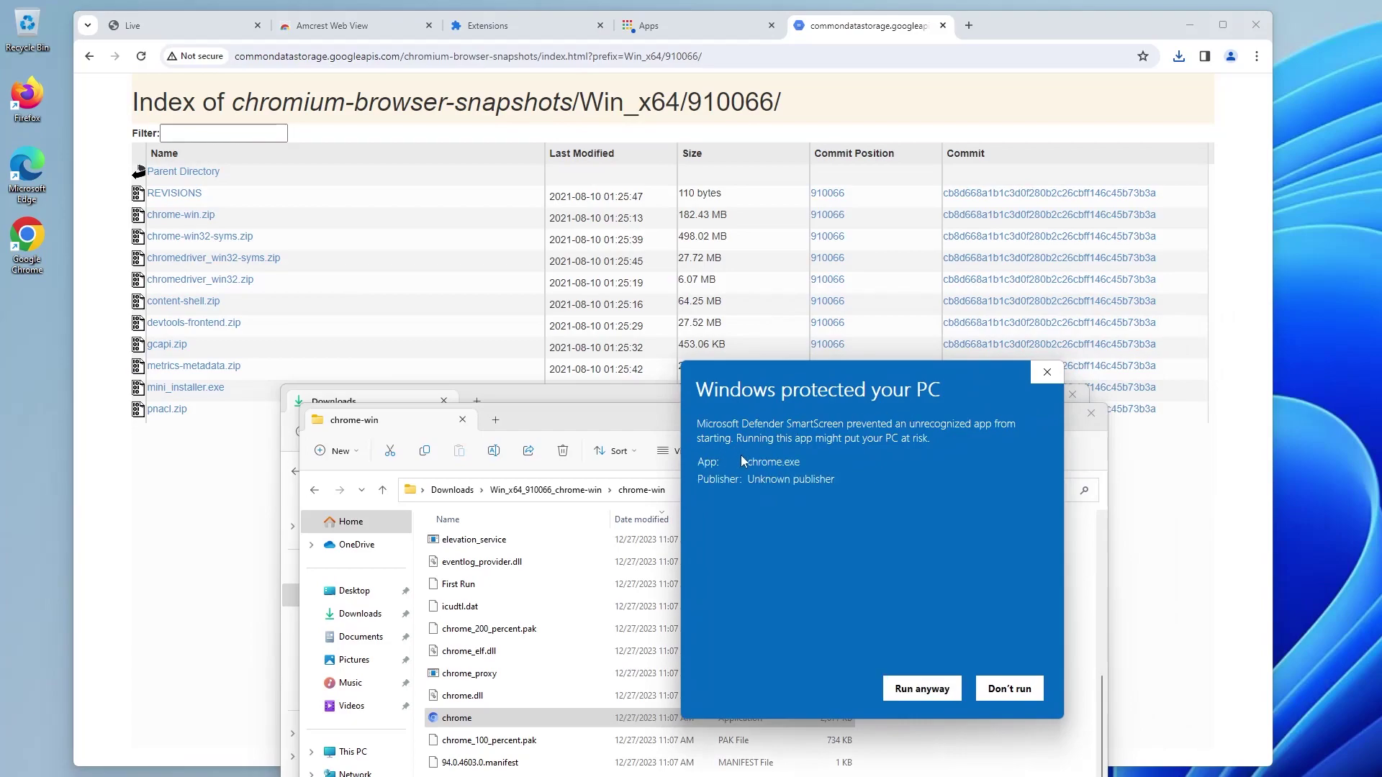
{"action": "left_click", "coordinate": [921, 691]}
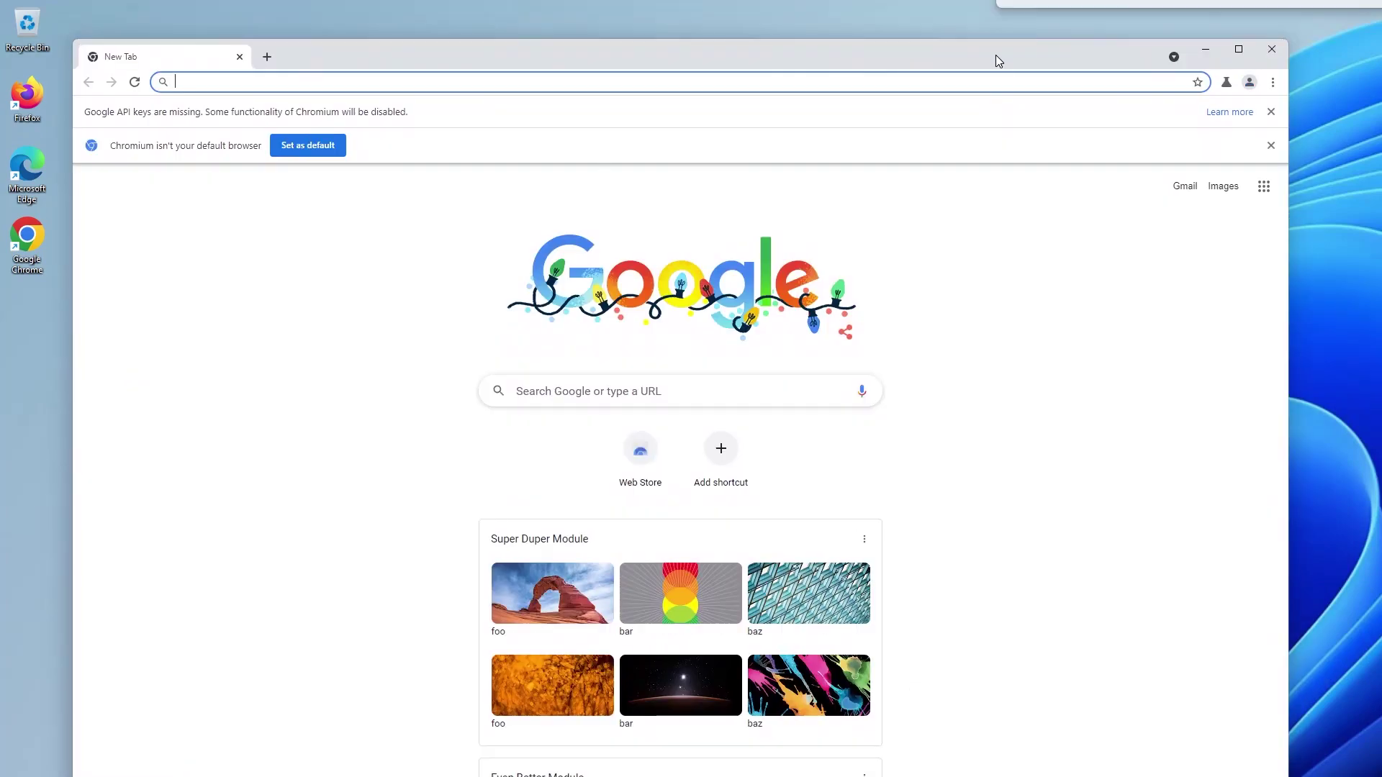
{"action": "left_click", "coordinate": [1250, 140]}
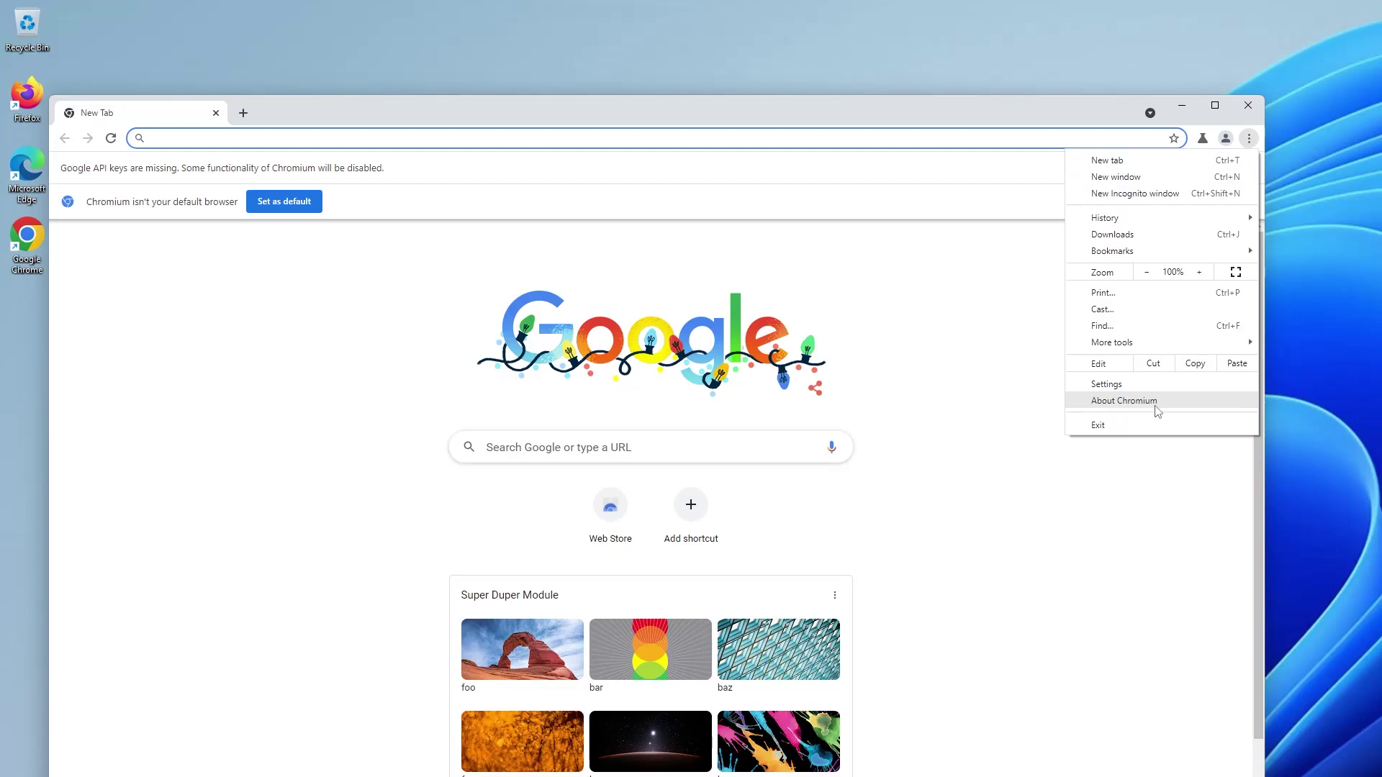
{"action": "left_click", "coordinate": [1123, 401]}
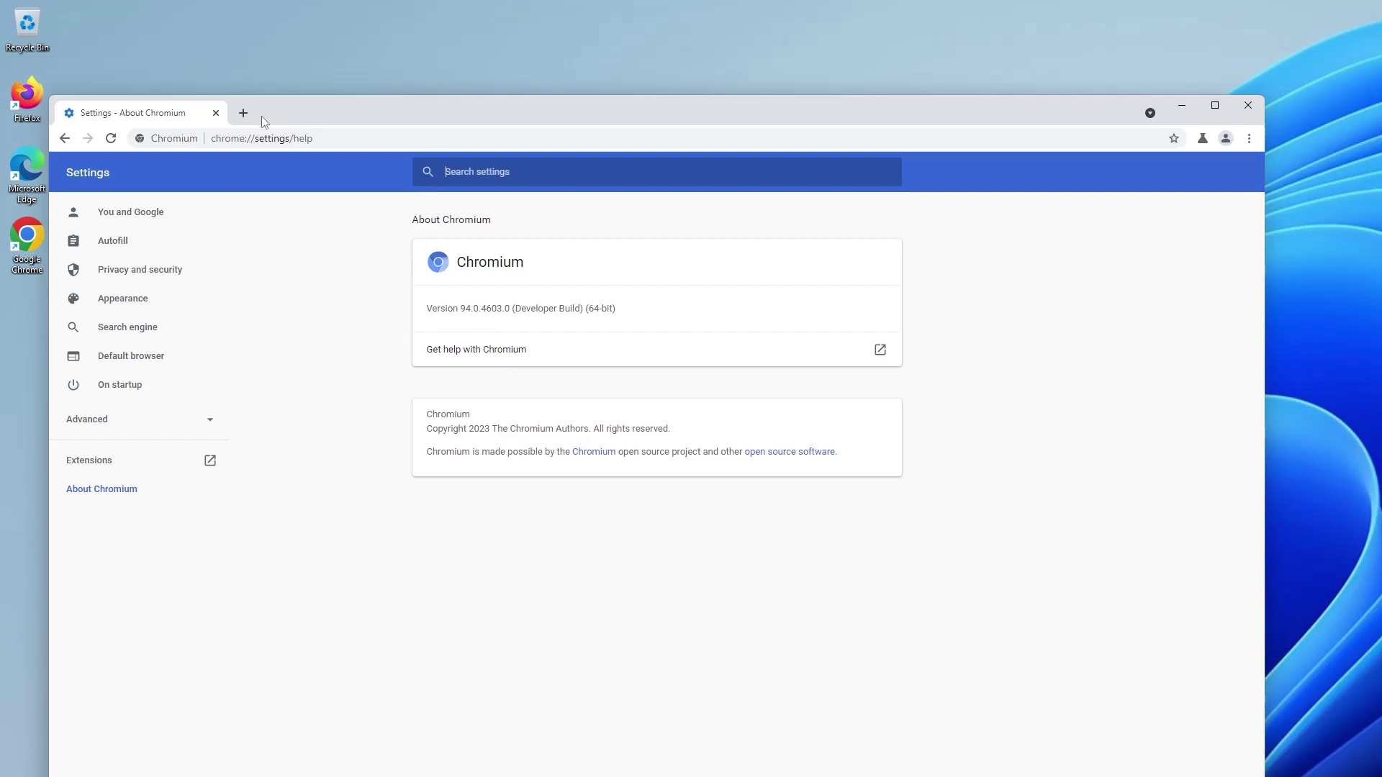
Step: Search 'amcrest web view', open its Web Store listing, and add the app to Chromium
{"action": "left_click", "coordinate": [243, 113]}
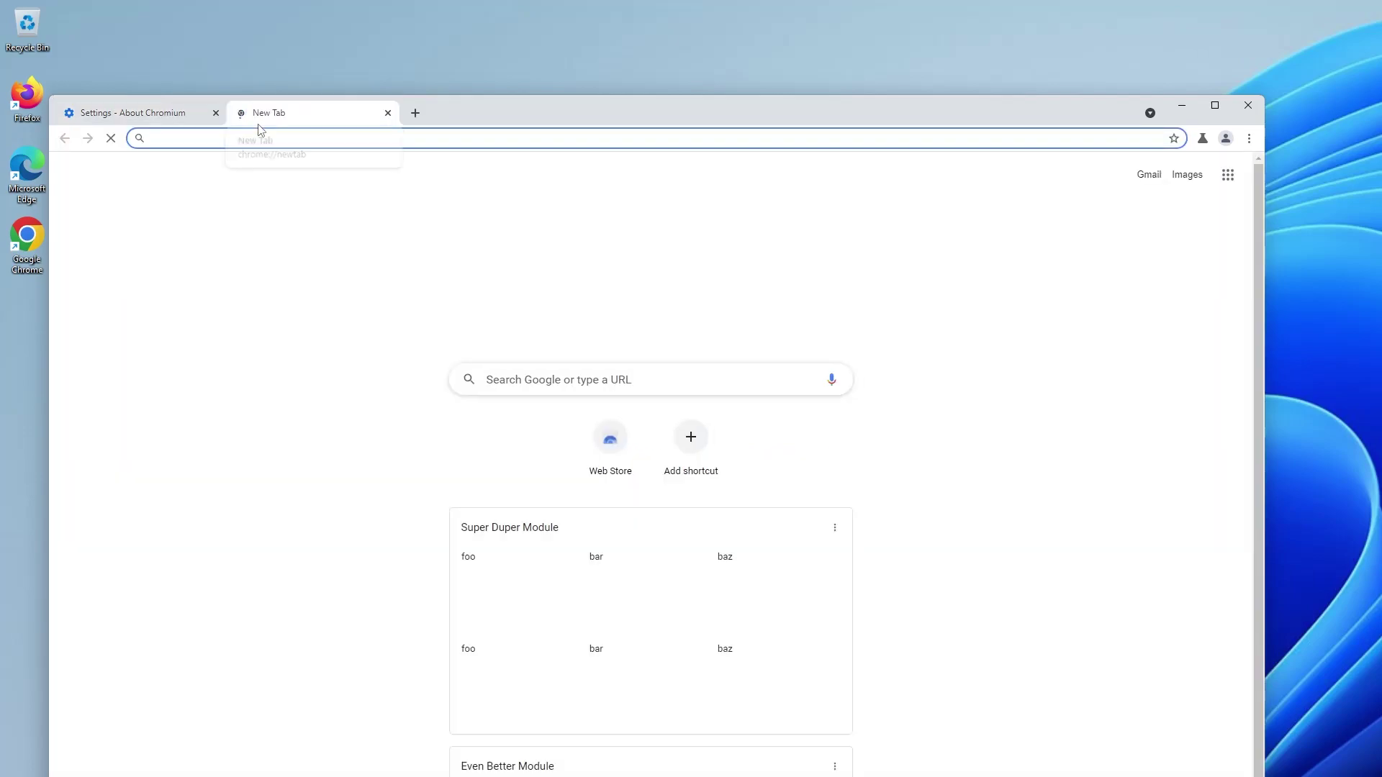
{"action": "type", "text": "amcrest web view"}
{"action": "key", "text": "Return"}
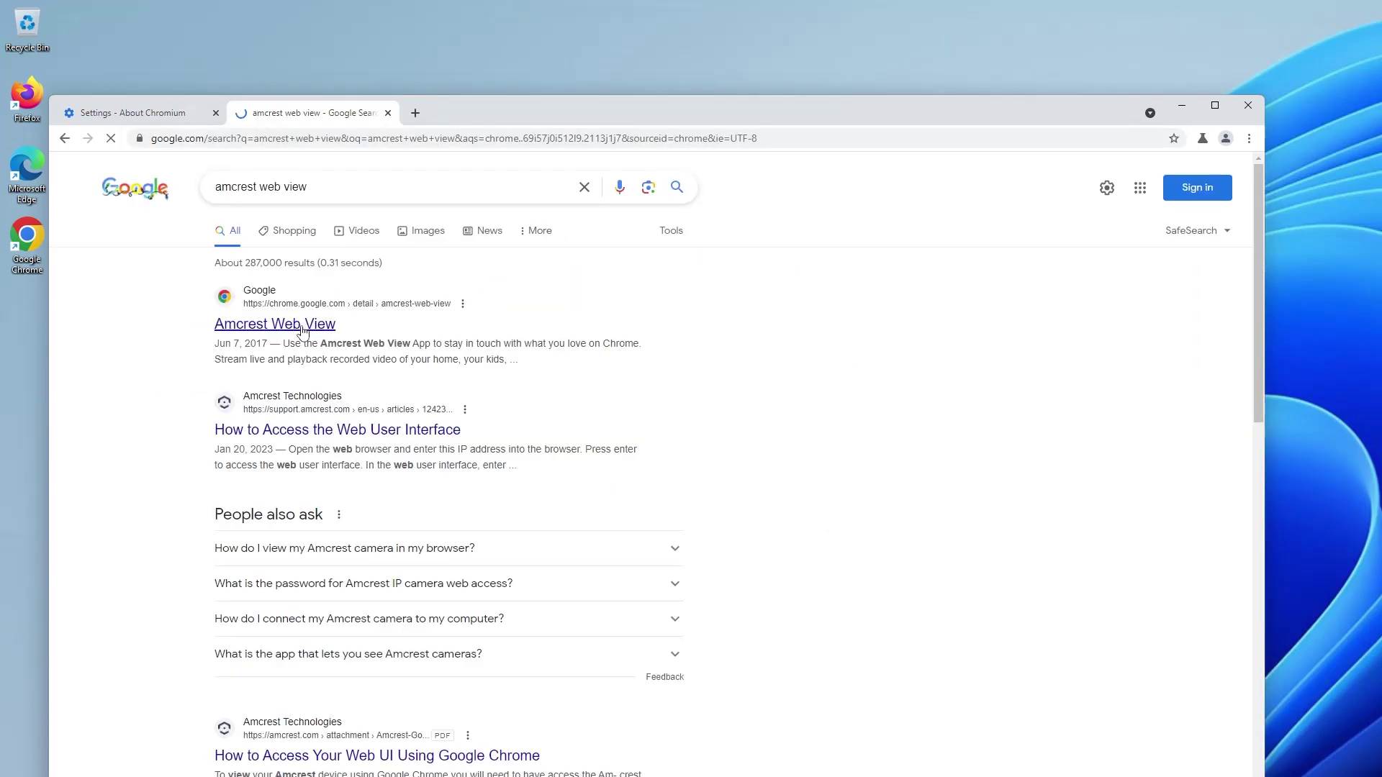
{"action": "left_click", "coordinate": [309, 328]}
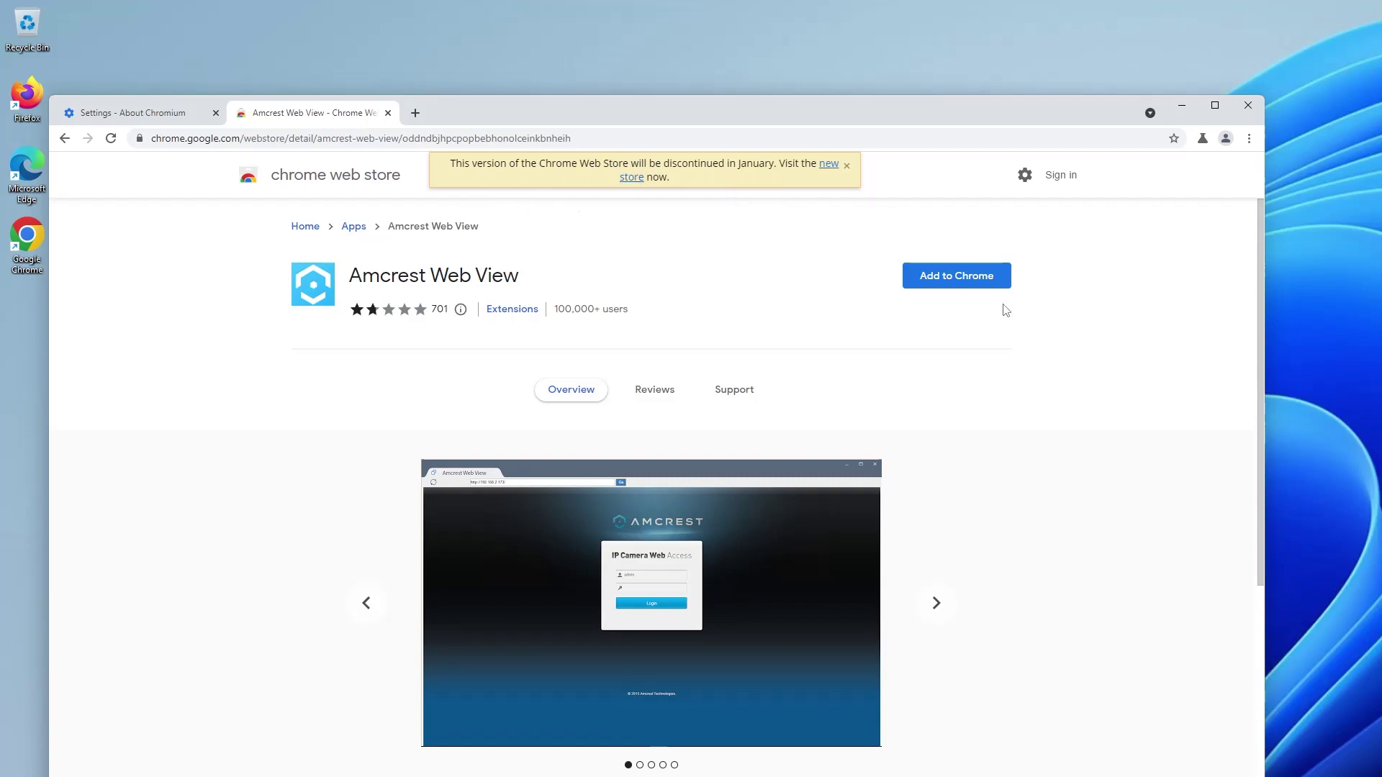
{"action": "left_click", "coordinate": [943, 288]}
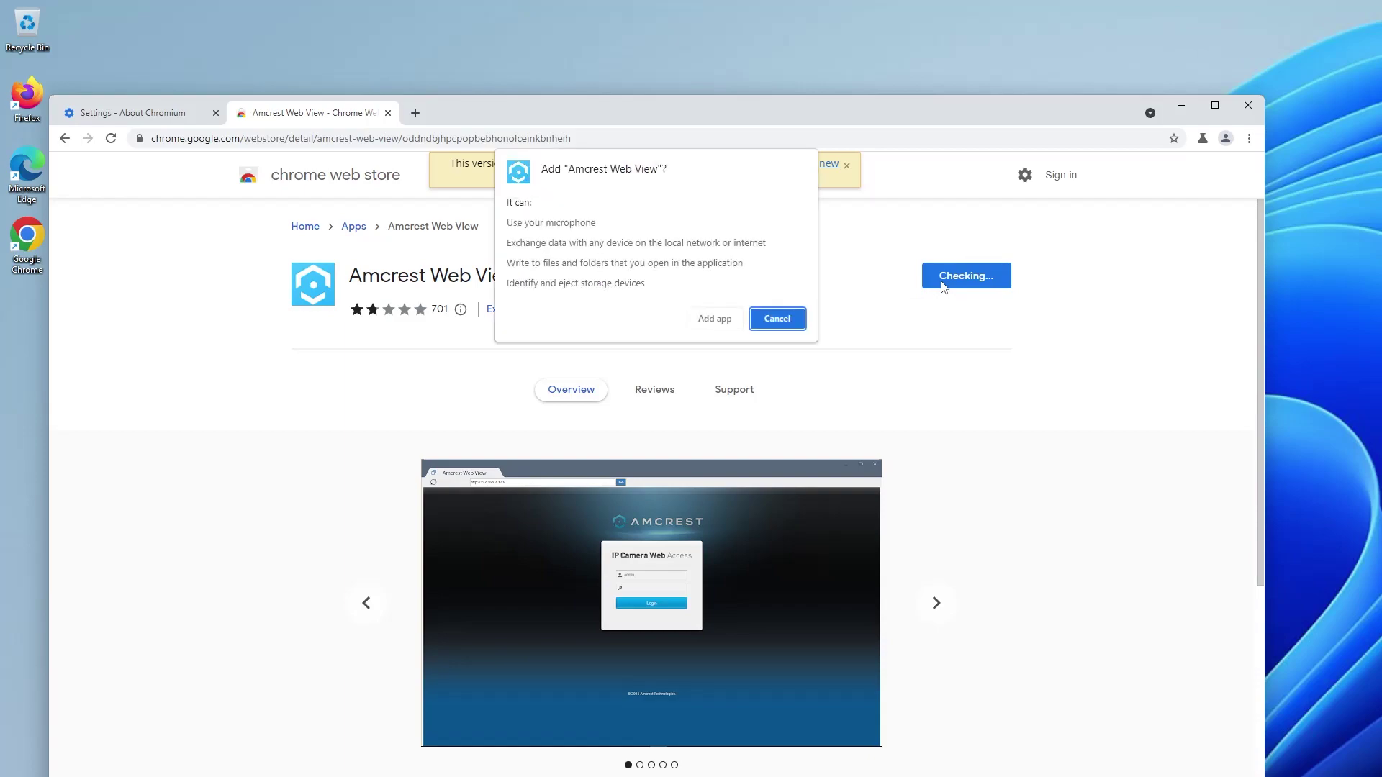
{"action": "left_click", "coordinate": [710, 322]}
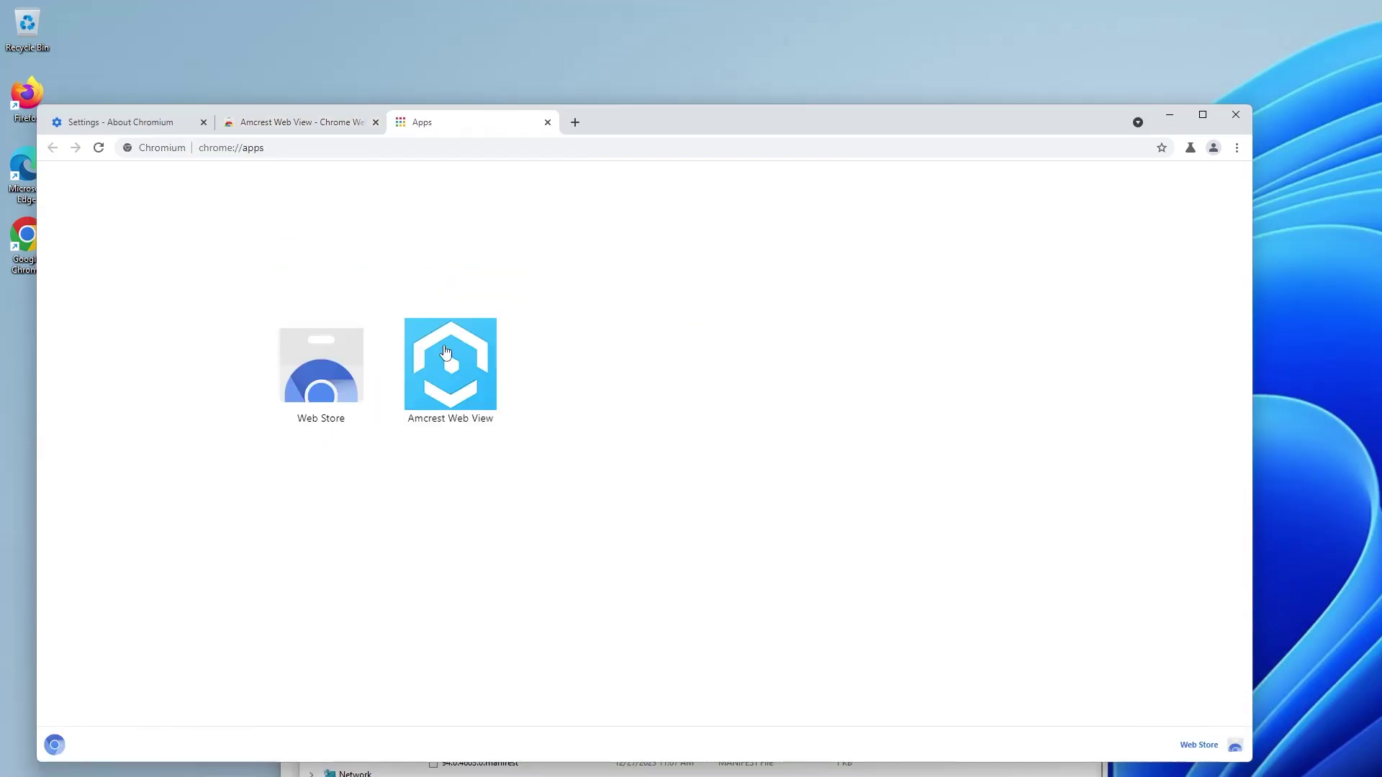
Step: Launch Amcrest Web View, connect to the camera at 10.1.1.110, and log in
{"action": "left_click", "coordinate": [459, 383]}
{"action": "type", "text": "10.1.1.110"}
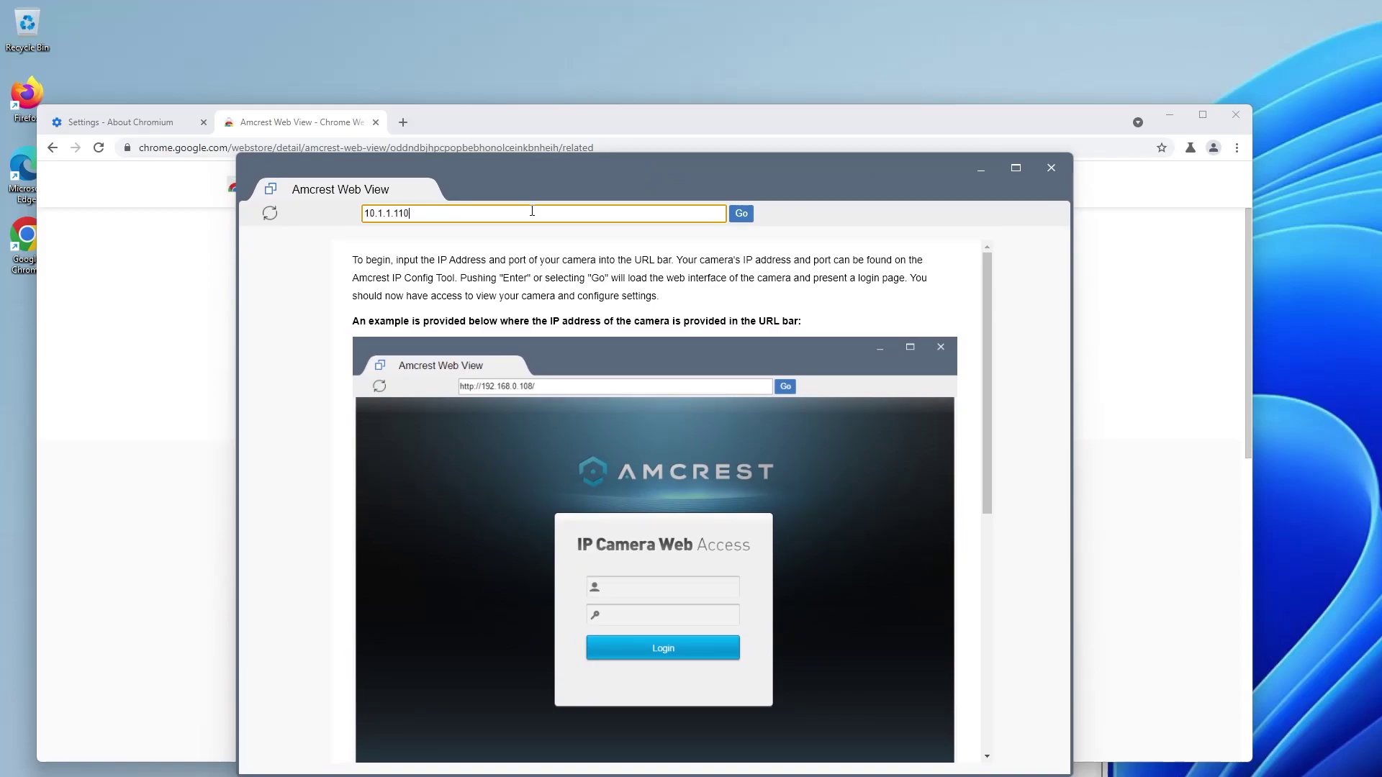
{"action": "key", "text": "Return"}
{"action": "left_click", "coordinate": [651, 515]}
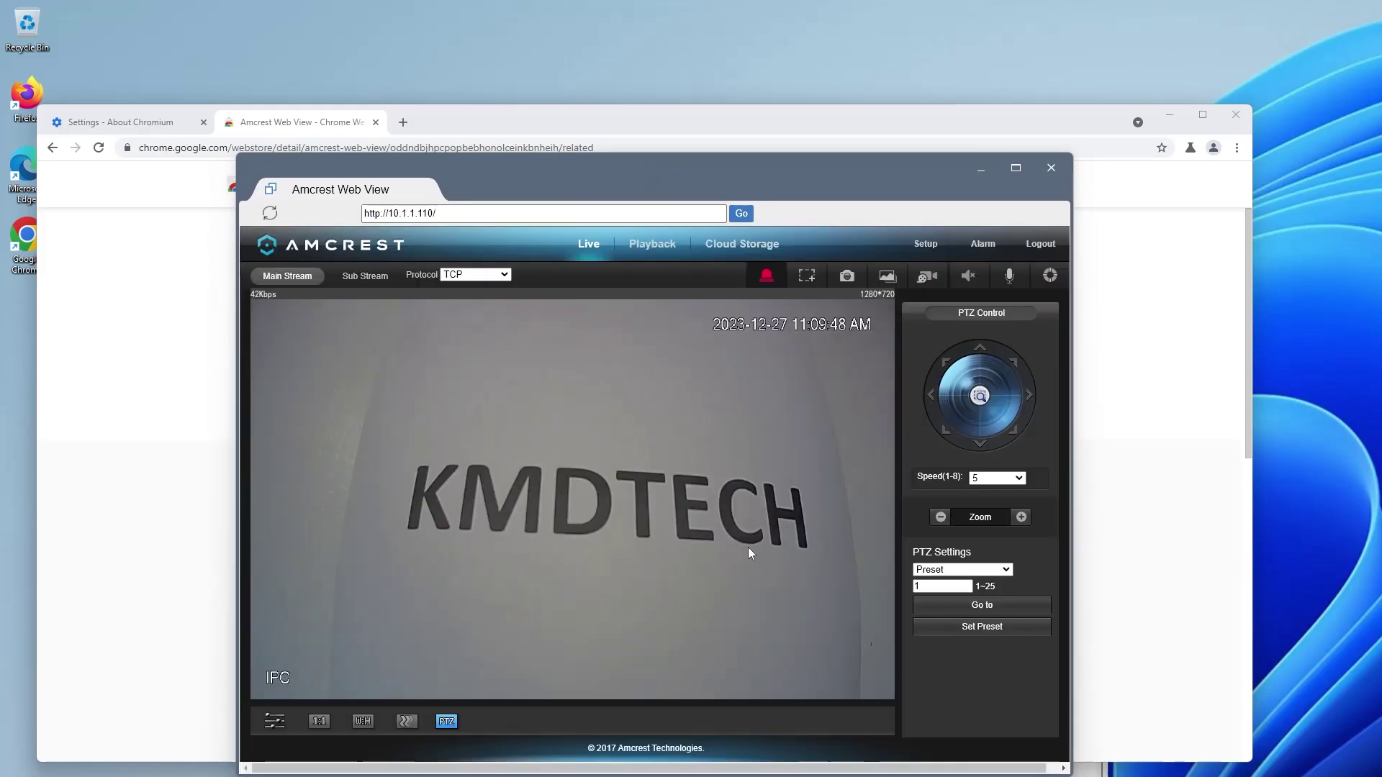
Step: Check Setup, then view today's Playback on a 30-minute timeline at several points
{"action": "left_click", "coordinate": [921, 249]}
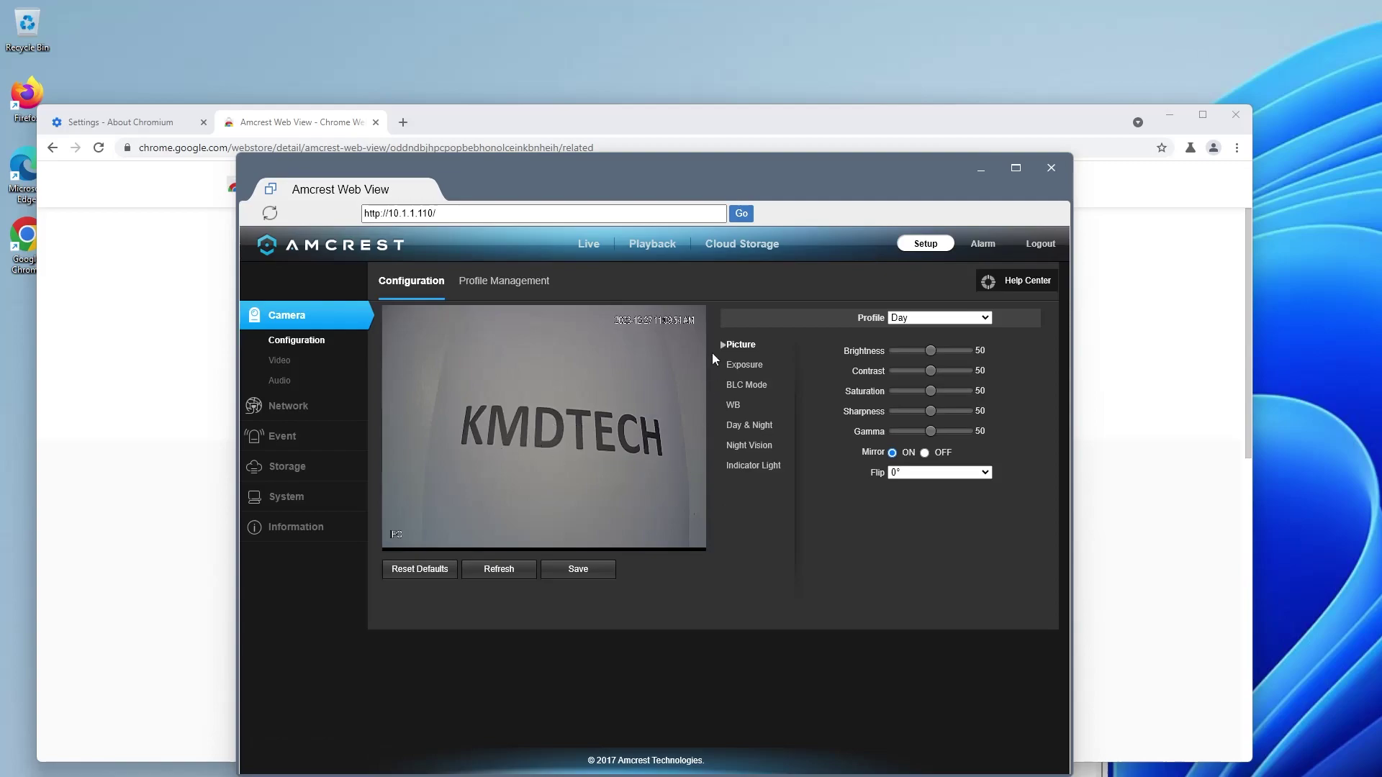
{"action": "left_click", "coordinate": [653, 252]}
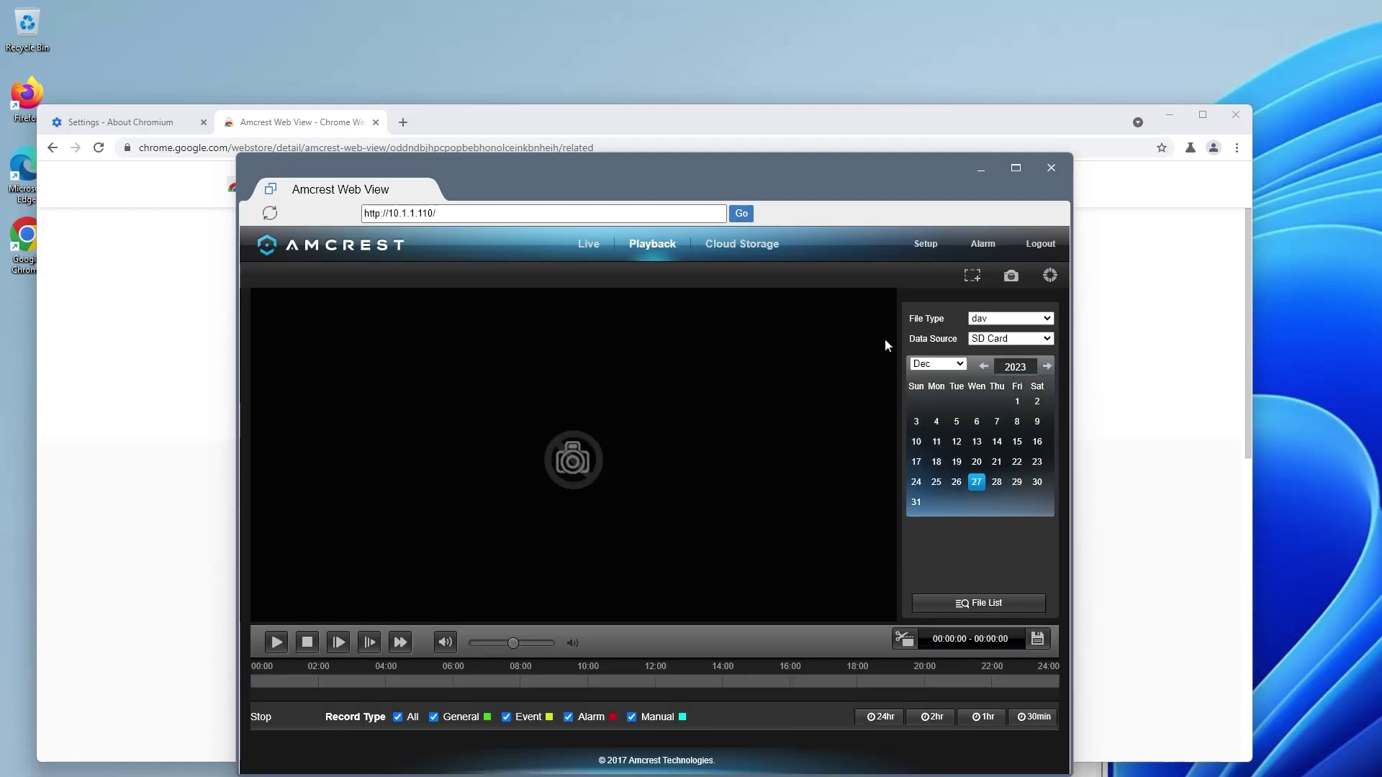
{"action": "left_click", "coordinate": [1033, 717]}
{"action": "left_click", "coordinate": [760, 680]}
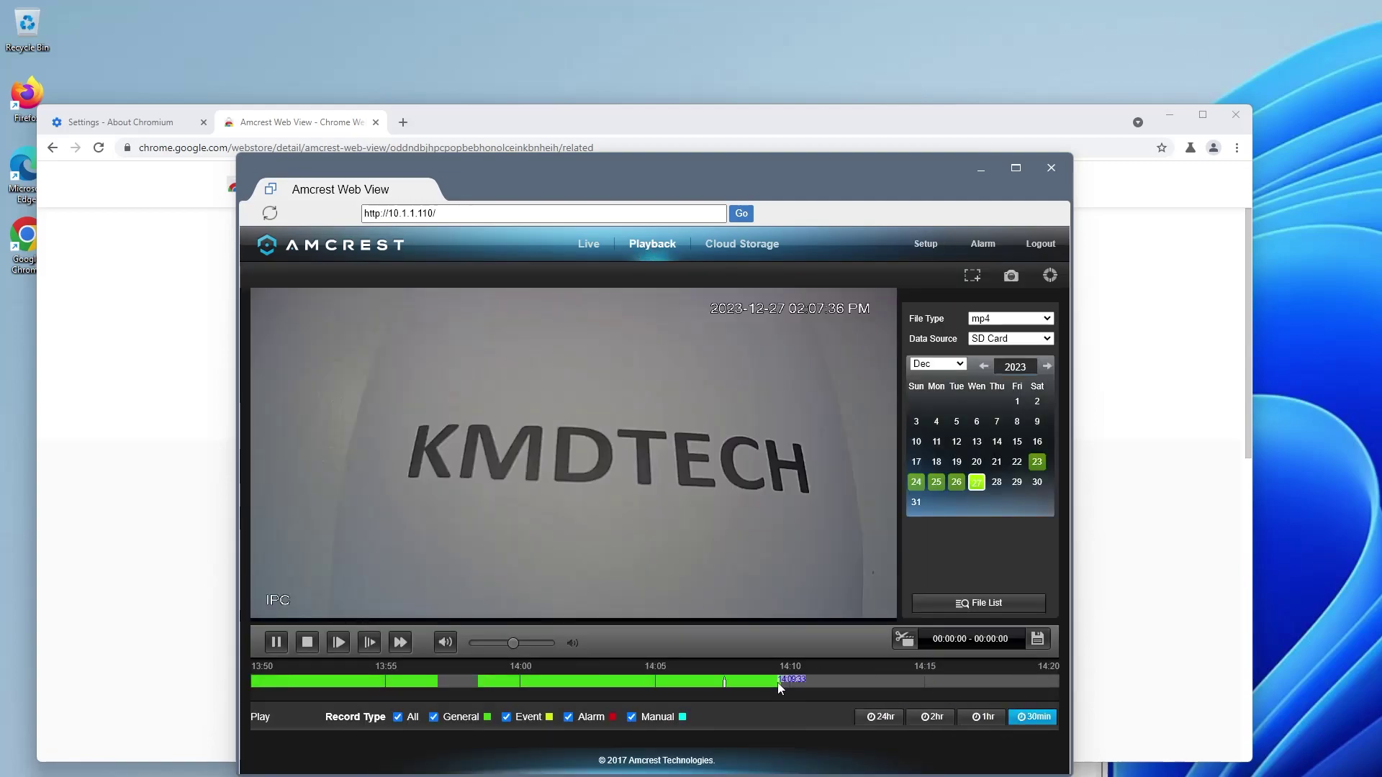
{"action": "left_click", "coordinate": [771, 684]}
{"action": "left_click", "coordinate": [740, 683]}
{"action": "key", "text": "alt+Tab"}
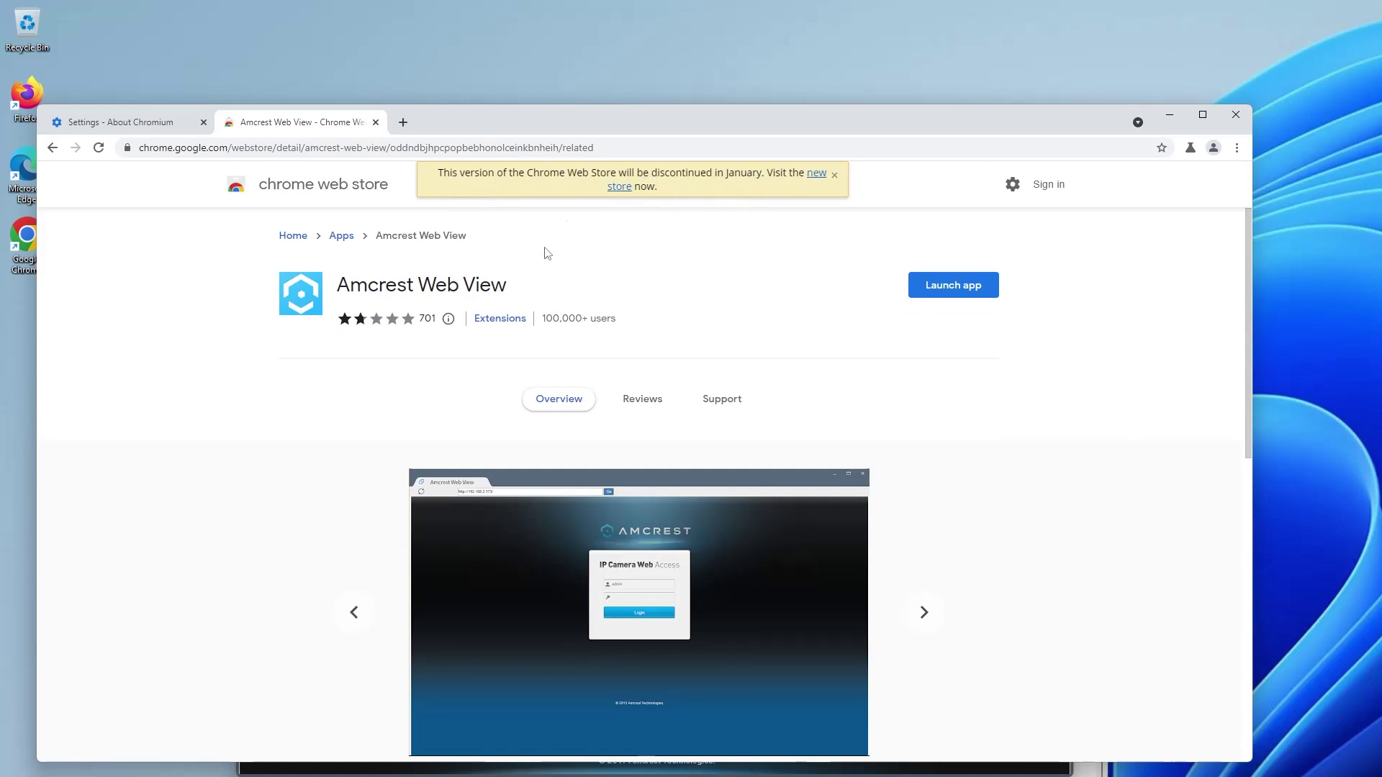
{"action": "left_click_drag", "start_coordinate": [346, 285], "coordinate": [506, 284]}
{"action": "left_click", "coordinate": [506, 284]}
{"action": "left_click_drag", "start_coordinate": [506, 284], "coordinate": [352, 283]}
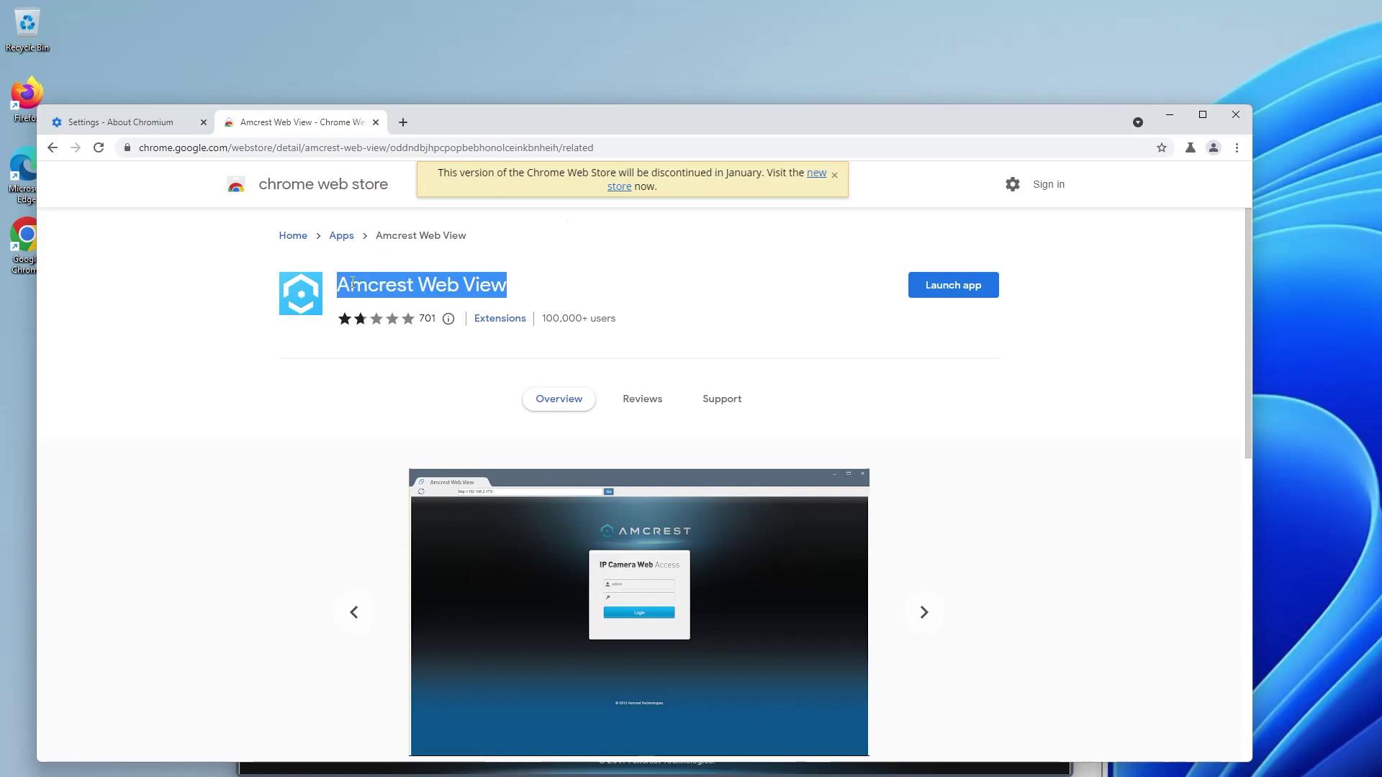
Step: Search 'crx extension downloader' and add CRX Extractor/Downloader from the Web Store
{"action": "left_click", "coordinate": [403, 122]}
{"action": "left_click", "coordinate": [400, 148]}
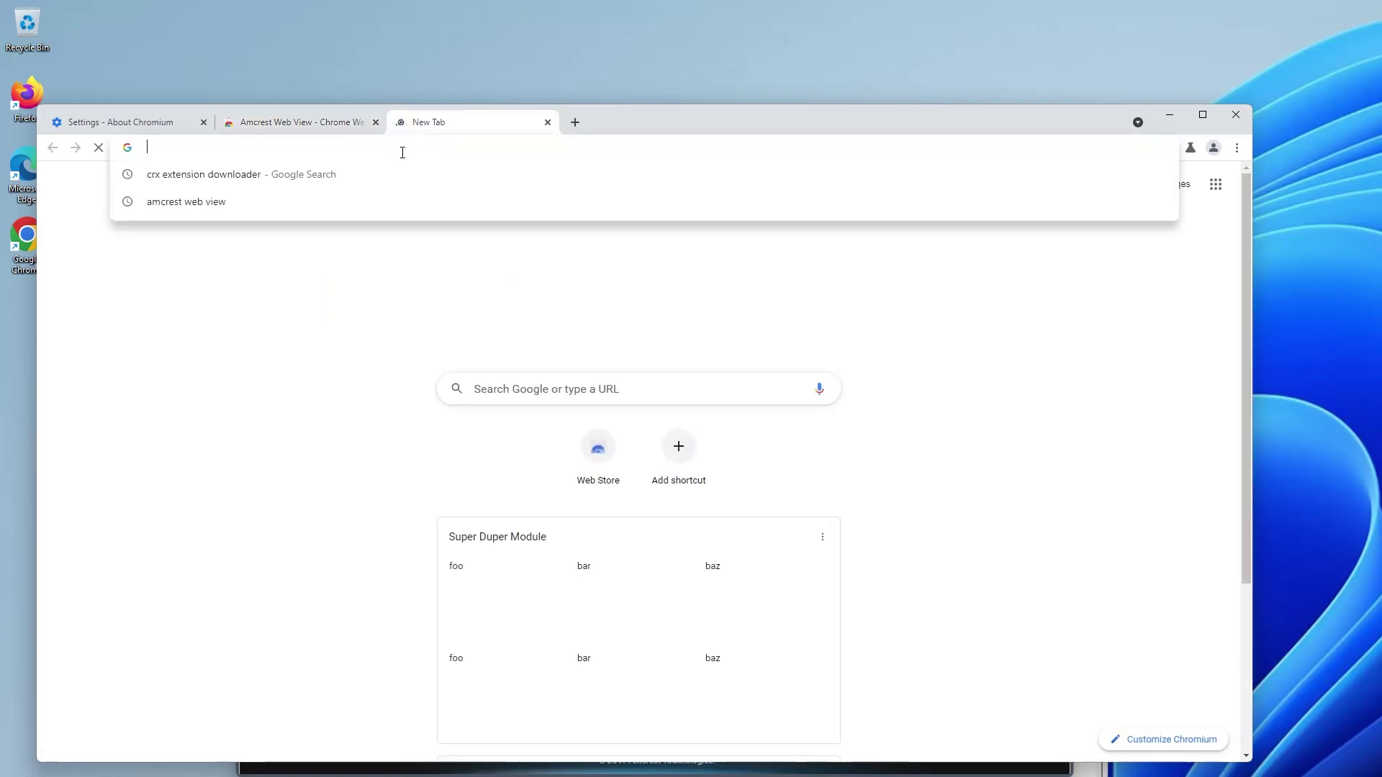
{"action": "type", "text": "crx"}
{"action": "key", "text": "Return"}
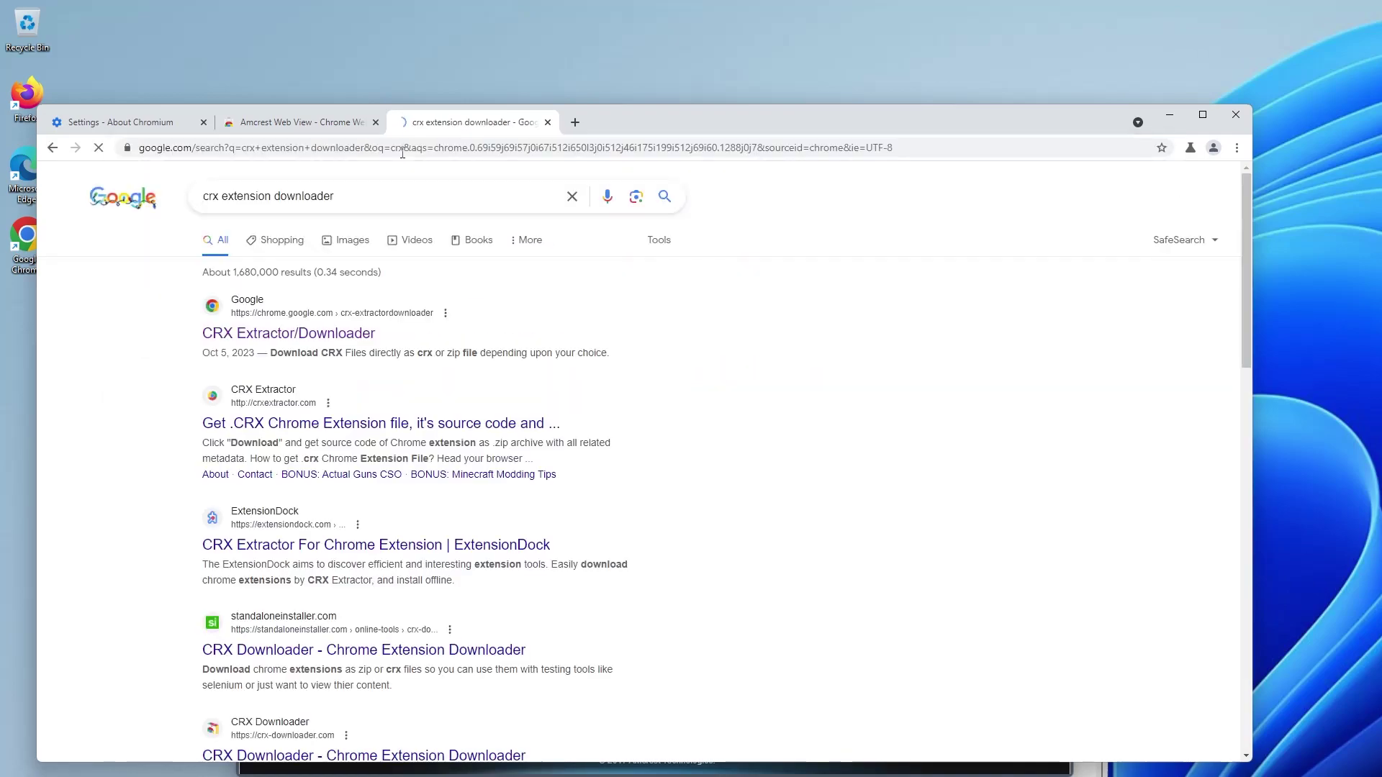
{"action": "left_click", "coordinate": [279, 335]}
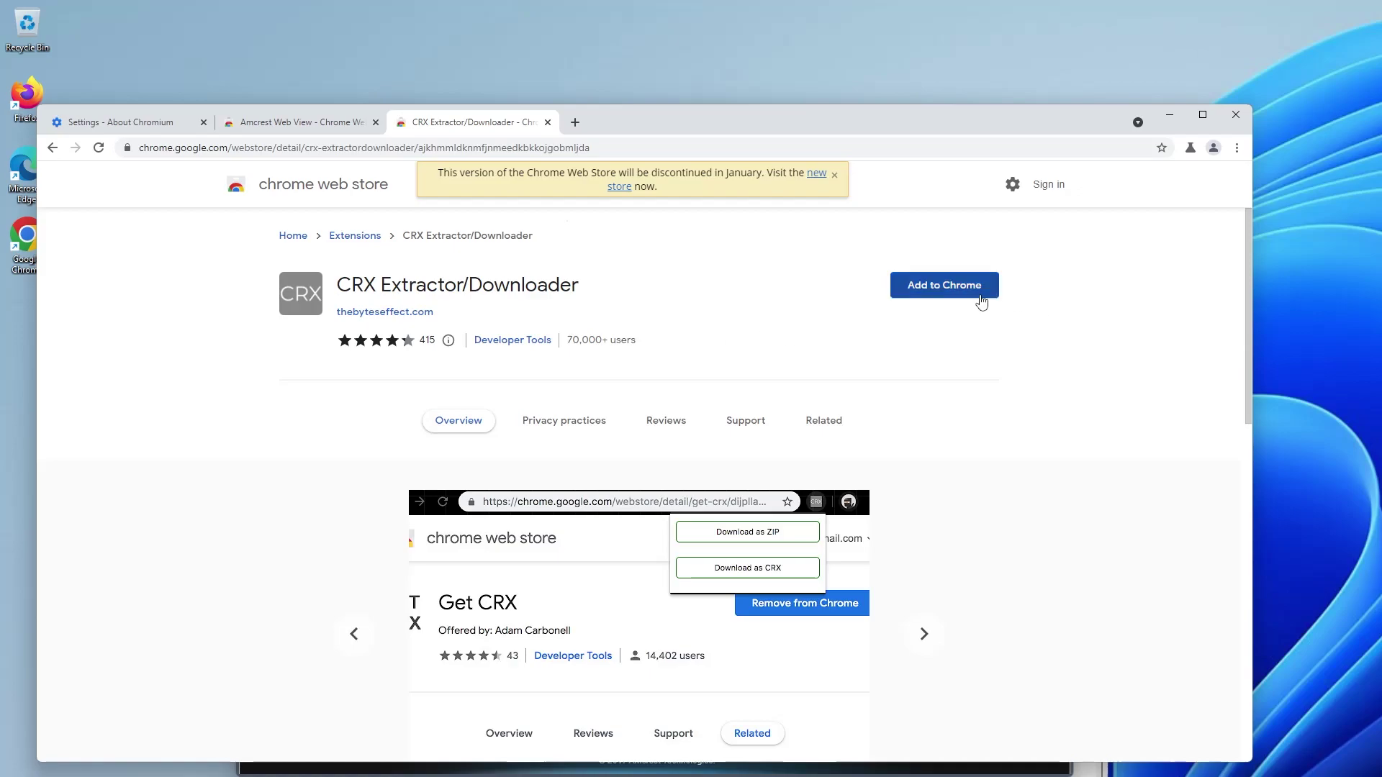
{"action": "left_click", "coordinate": [953, 295]}
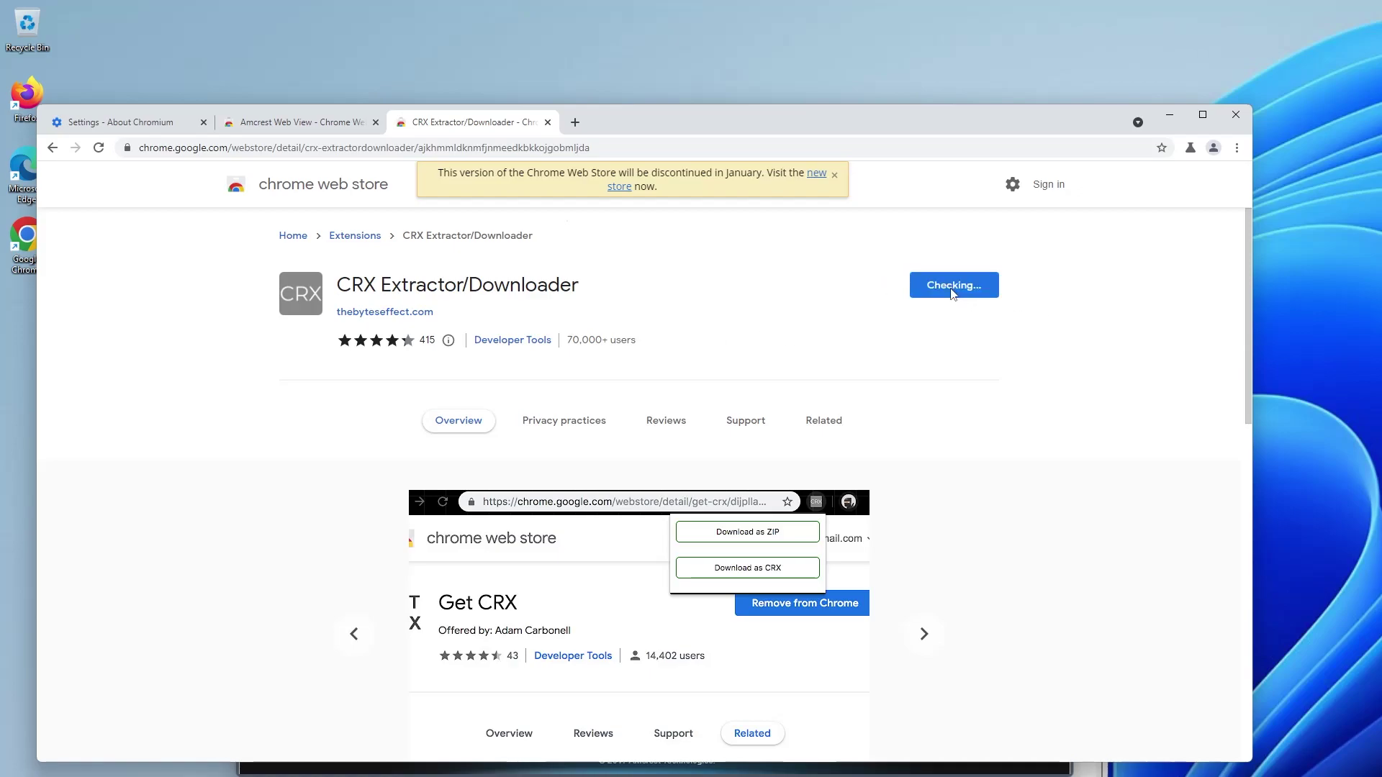
{"action": "left_click", "coordinate": [673, 308]}
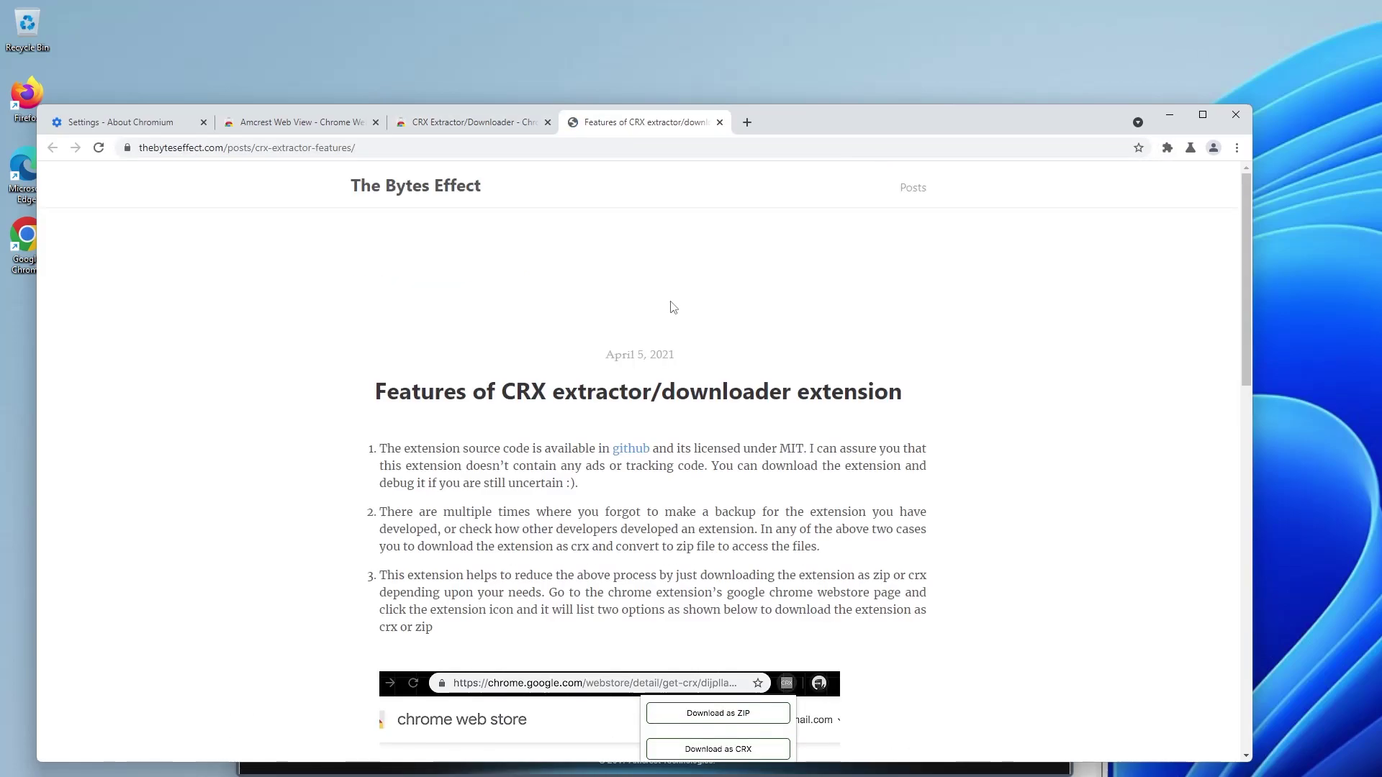
Step: Close the extension's features page and open chrome://extensions in a new tab
{"action": "left_click", "coordinate": [719, 122]}
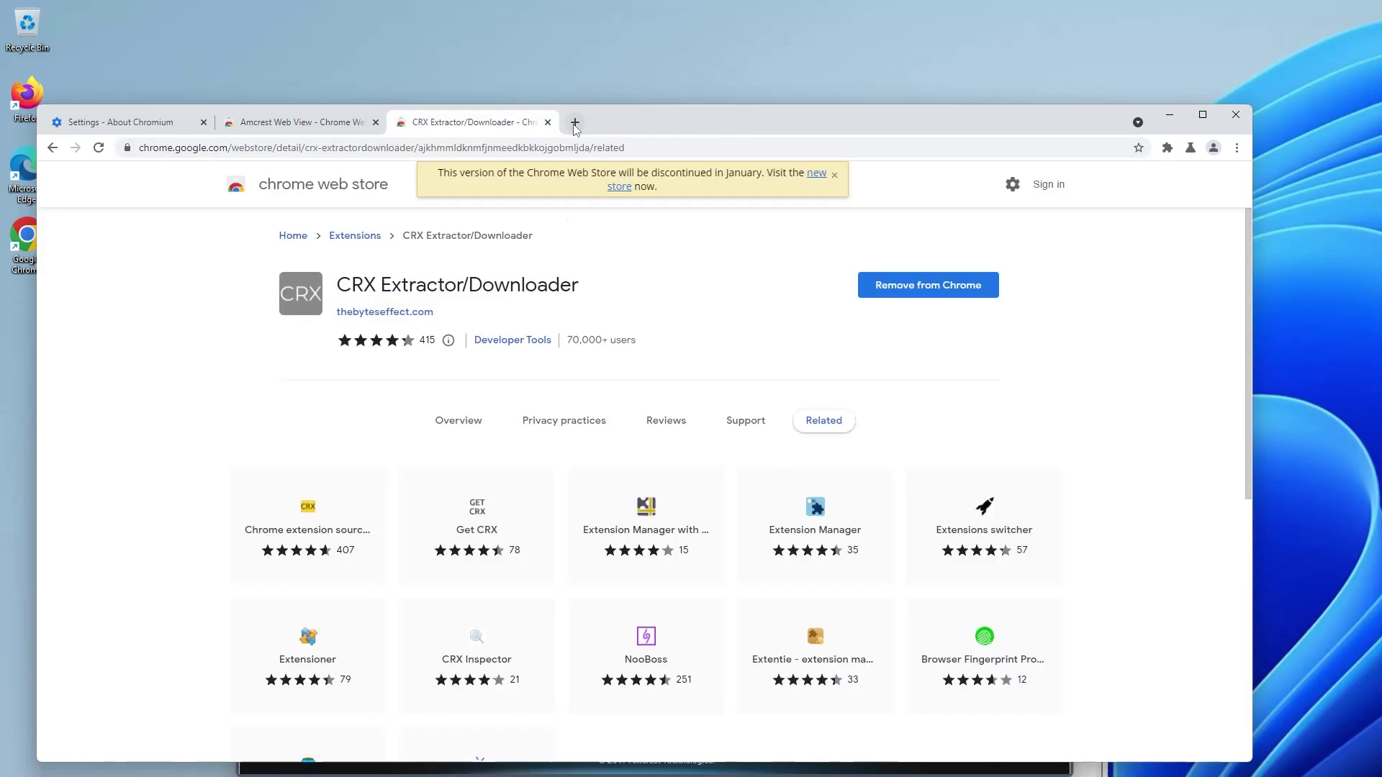
{"action": "left_click", "coordinate": [575, 122]}
{"action": "type", "text": "chrome://extensions"}
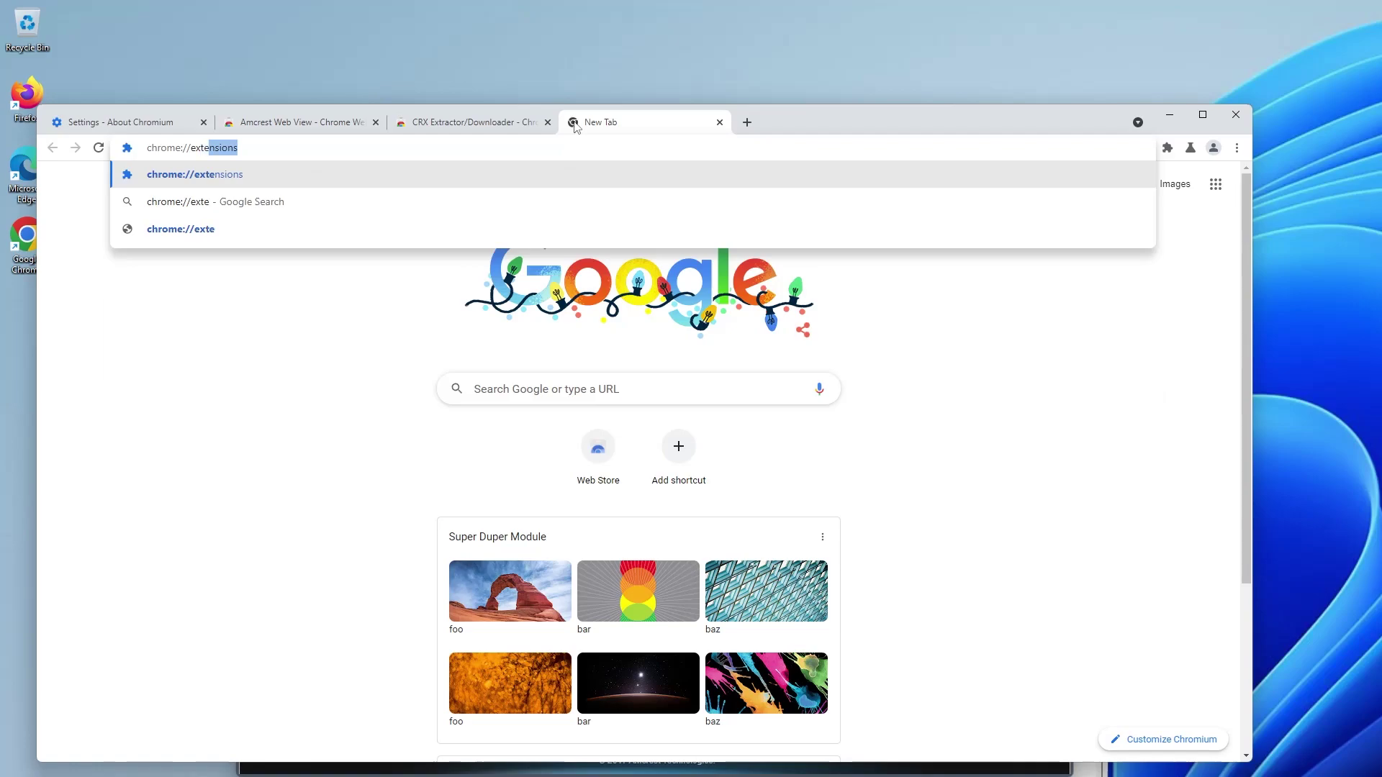
{"action": "key", "text": "Return"}
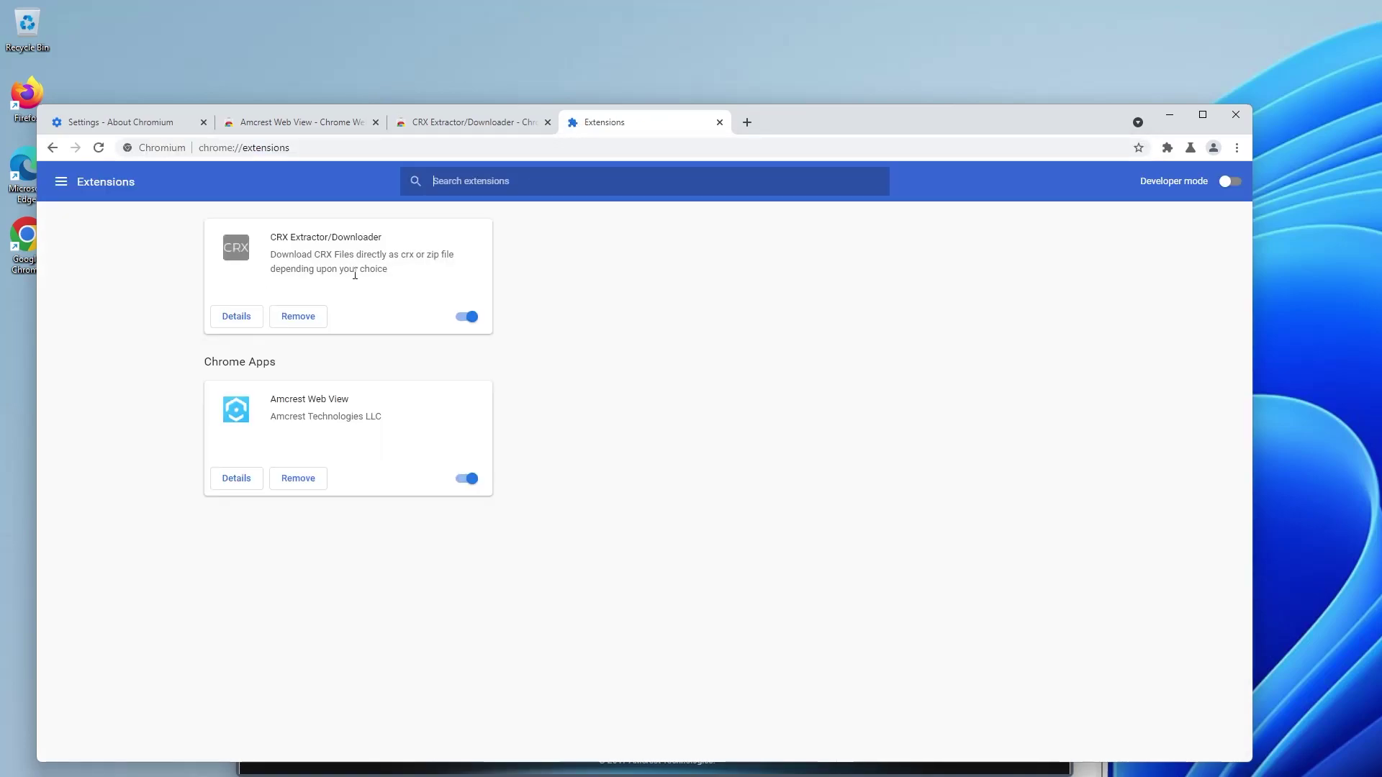
Step: On the Amcrest Web View store page, pin CRX Extractor and download the app as ZIP
{"action": "left_click", "coordinate": [295, 124]}
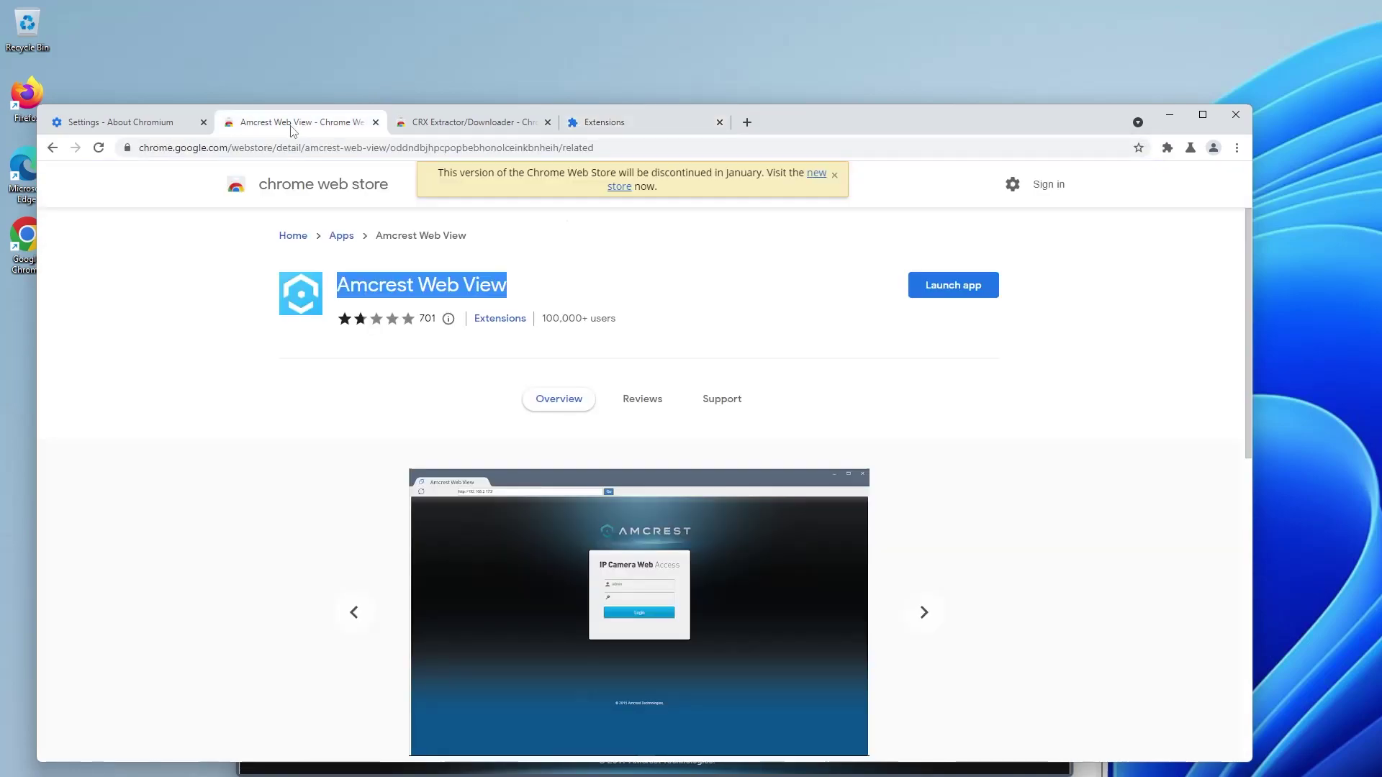
{"action": "left_click", "coordinate": [656, 277]}
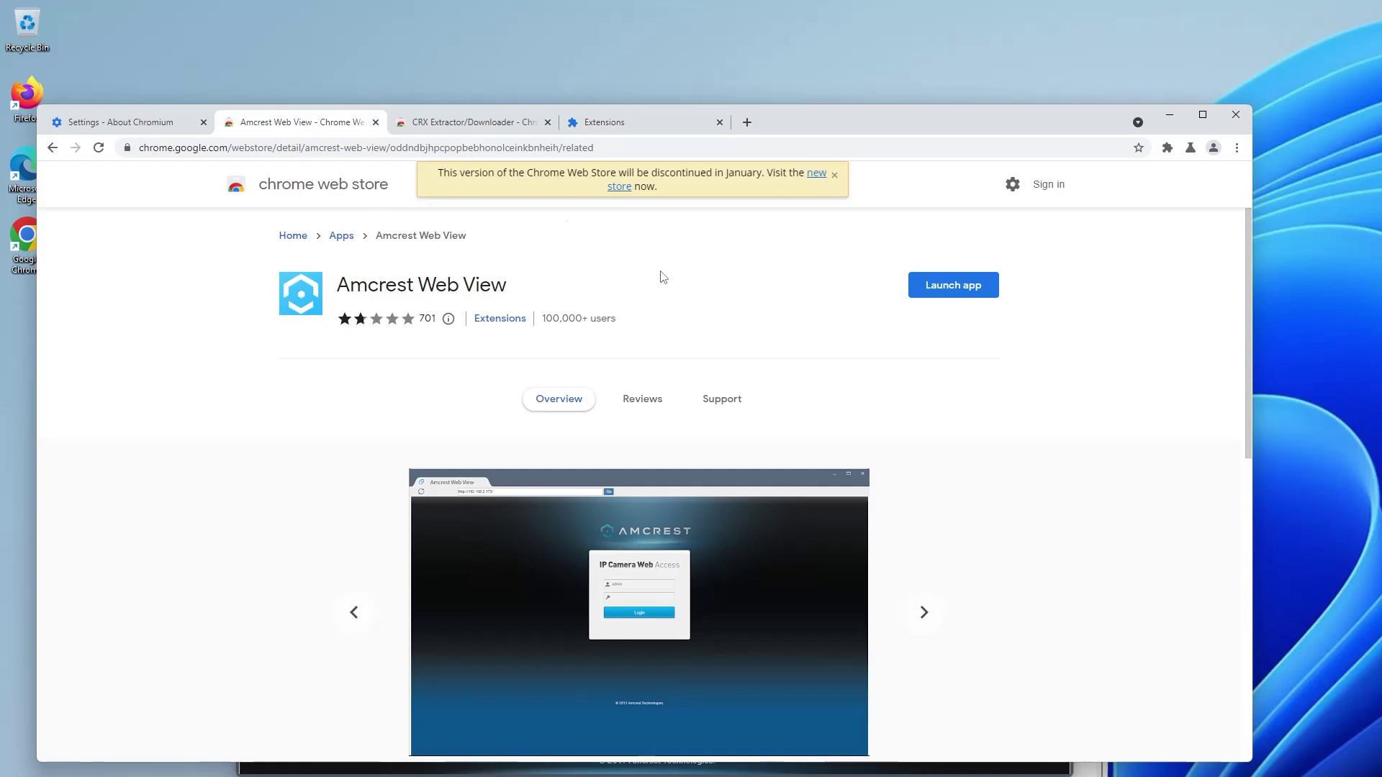
{"action": "left_click", "coordinate": [1168, 148]}
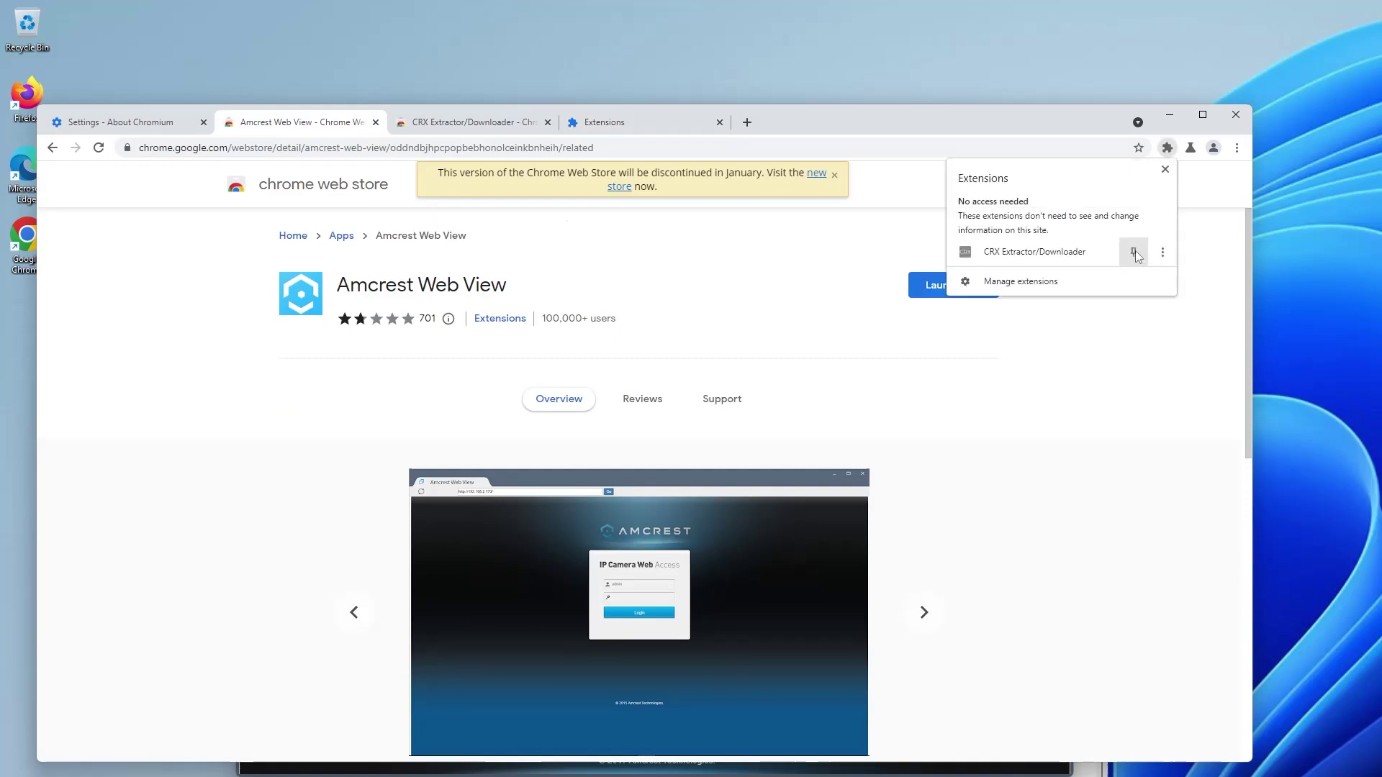
{"action": "left_click", "coordinate": [1134, 251]}
{"action": "left_click", "coordinate": [1207, 232]}
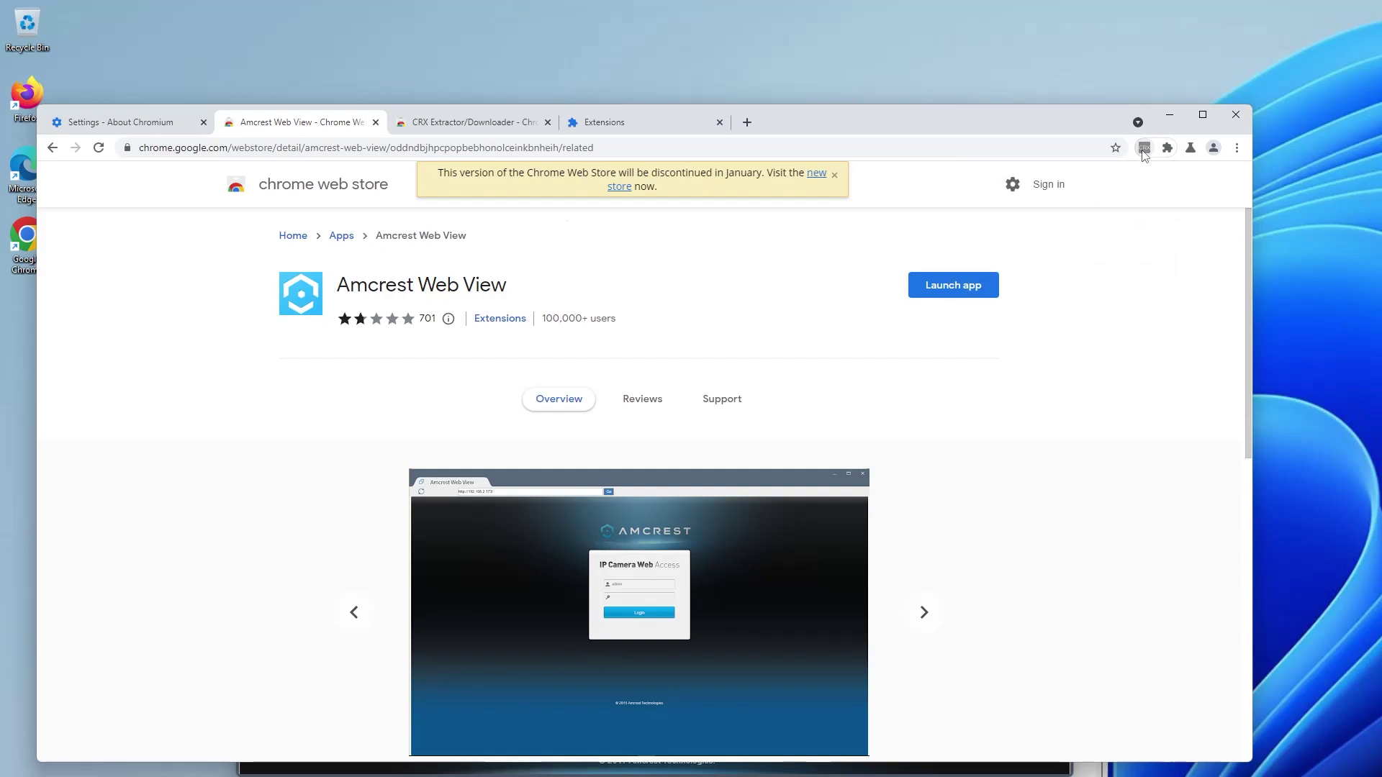
{"action": "left_click", "coordinate": [1144, 149]}
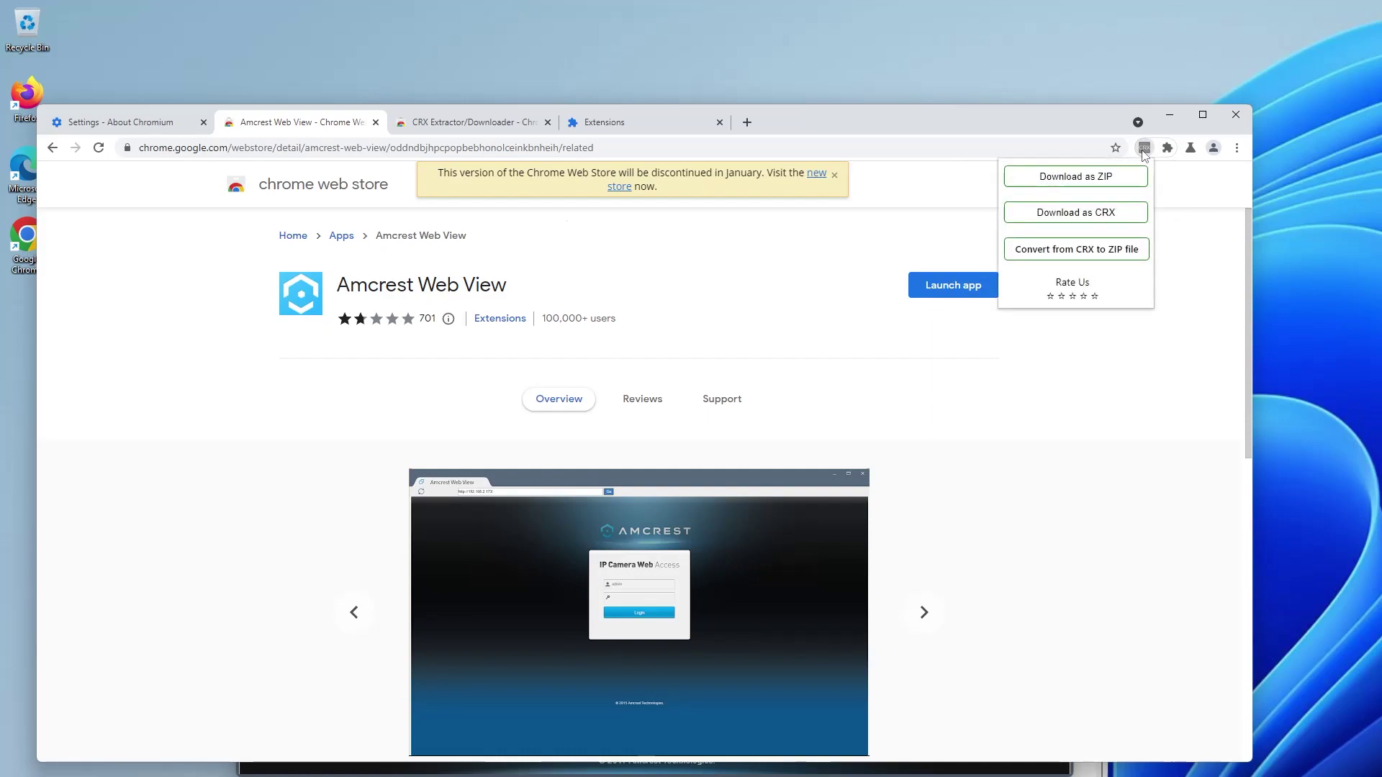
{"action": "left_click", "coordinate": [1087, 180]}
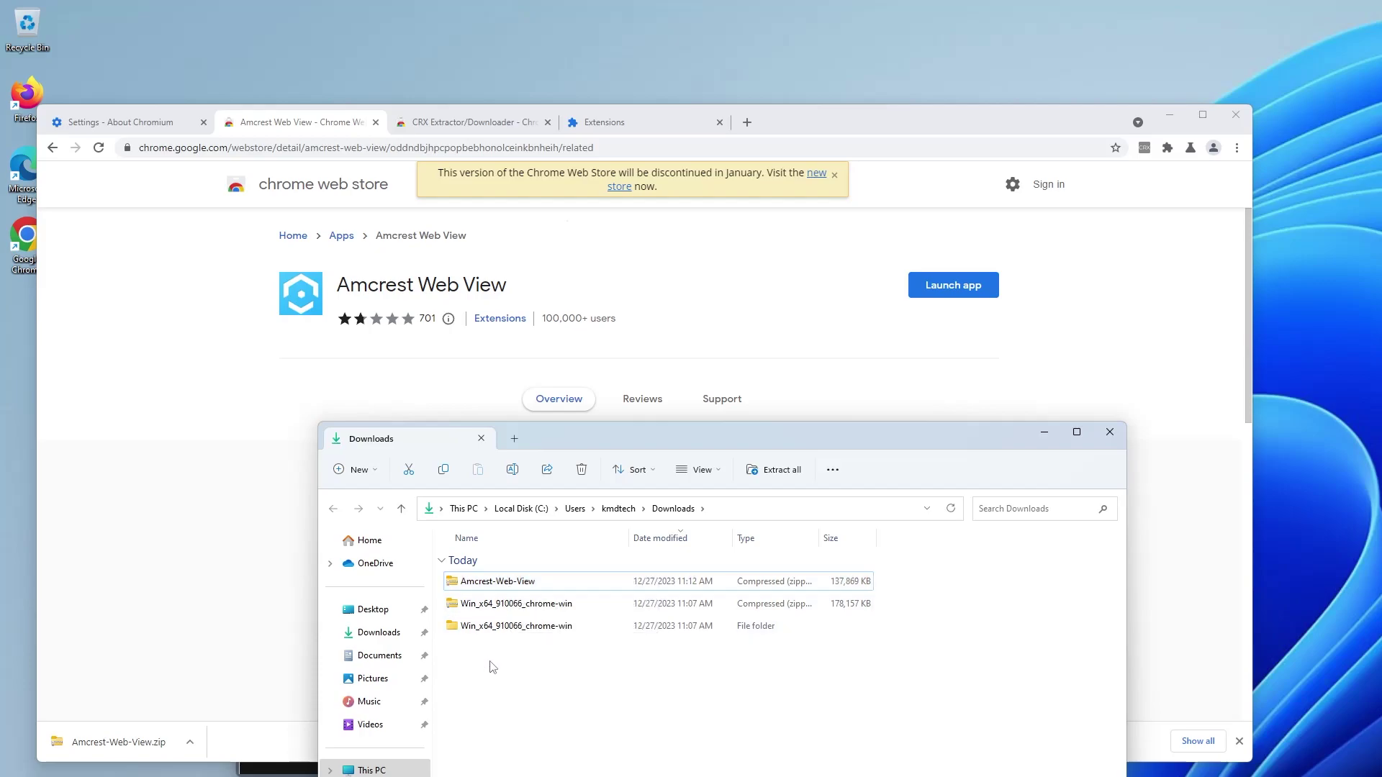
Step: Extract the Amcrest-Web-View ZIP into its own Downloads folder, then remove the store-installed Amcrest Web View app
{"action": "right_click", "coordinate": [492, 585]}
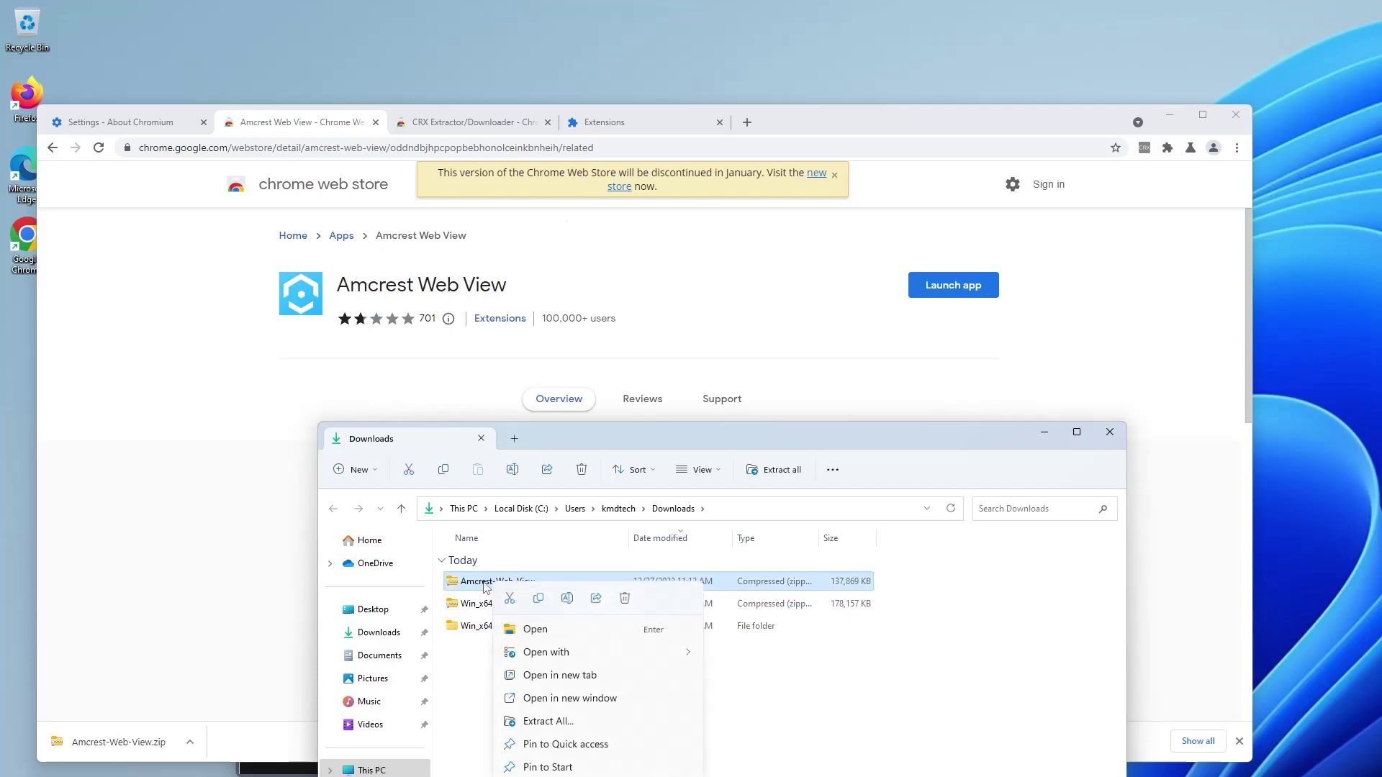
{"action": "left_click", "coordinate": [583, 722]}
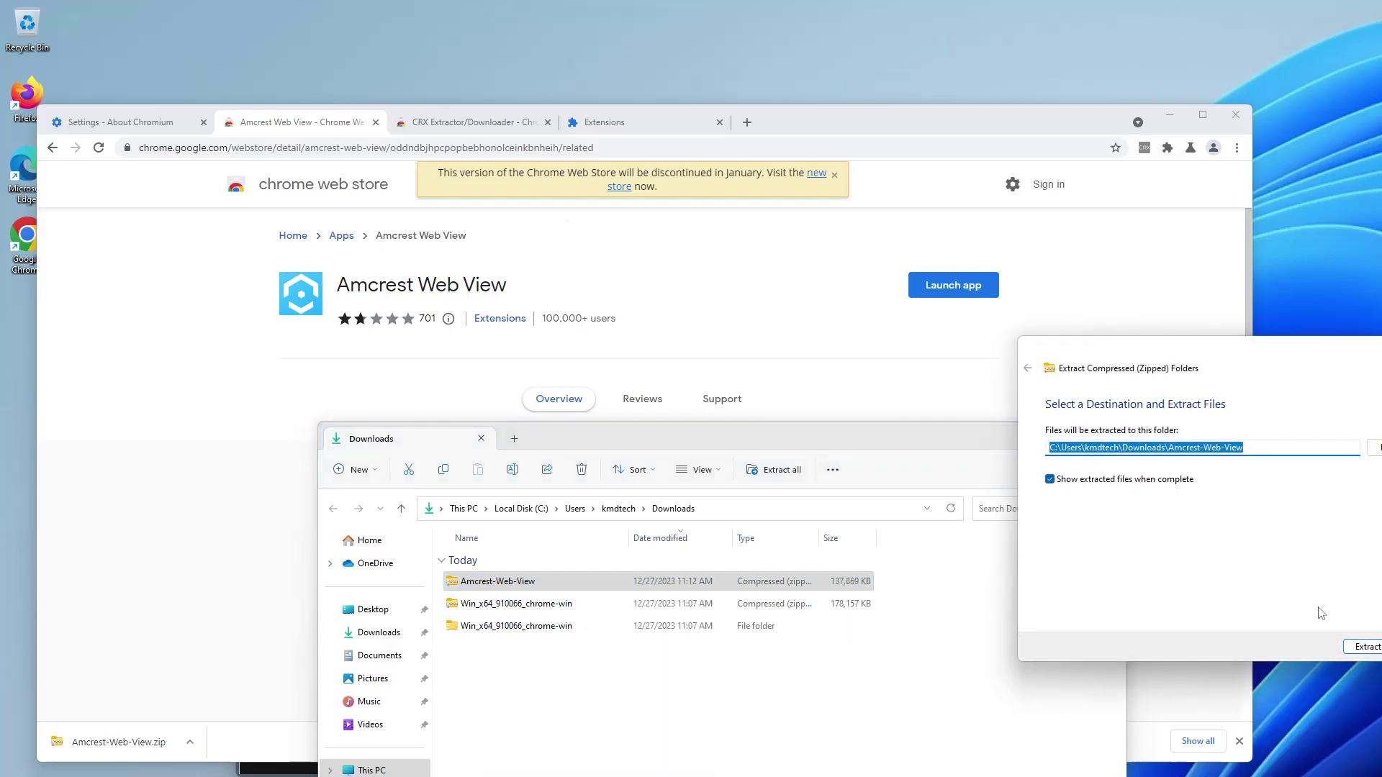
{"action": "left_click", "coordinate": [1362, 646]}
{"action": "left_click", "coordinate": [605, 122]}
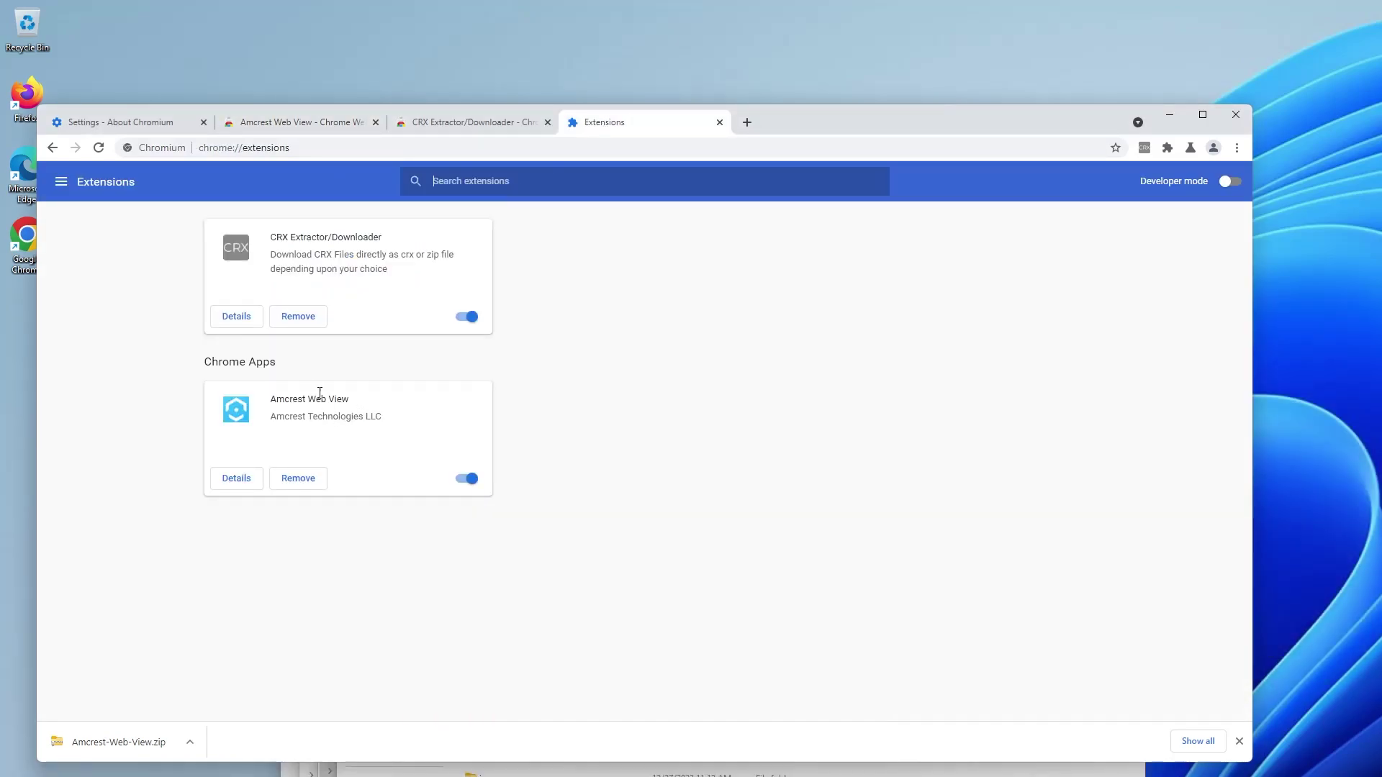
{"action": "left_click", "coordinate": [304, 484]}
Step: Confirm removal, enable Developer mode, and load the Amcrest-Web-View folder as an unpacked extension
{"action": "key", "text": "Return"}
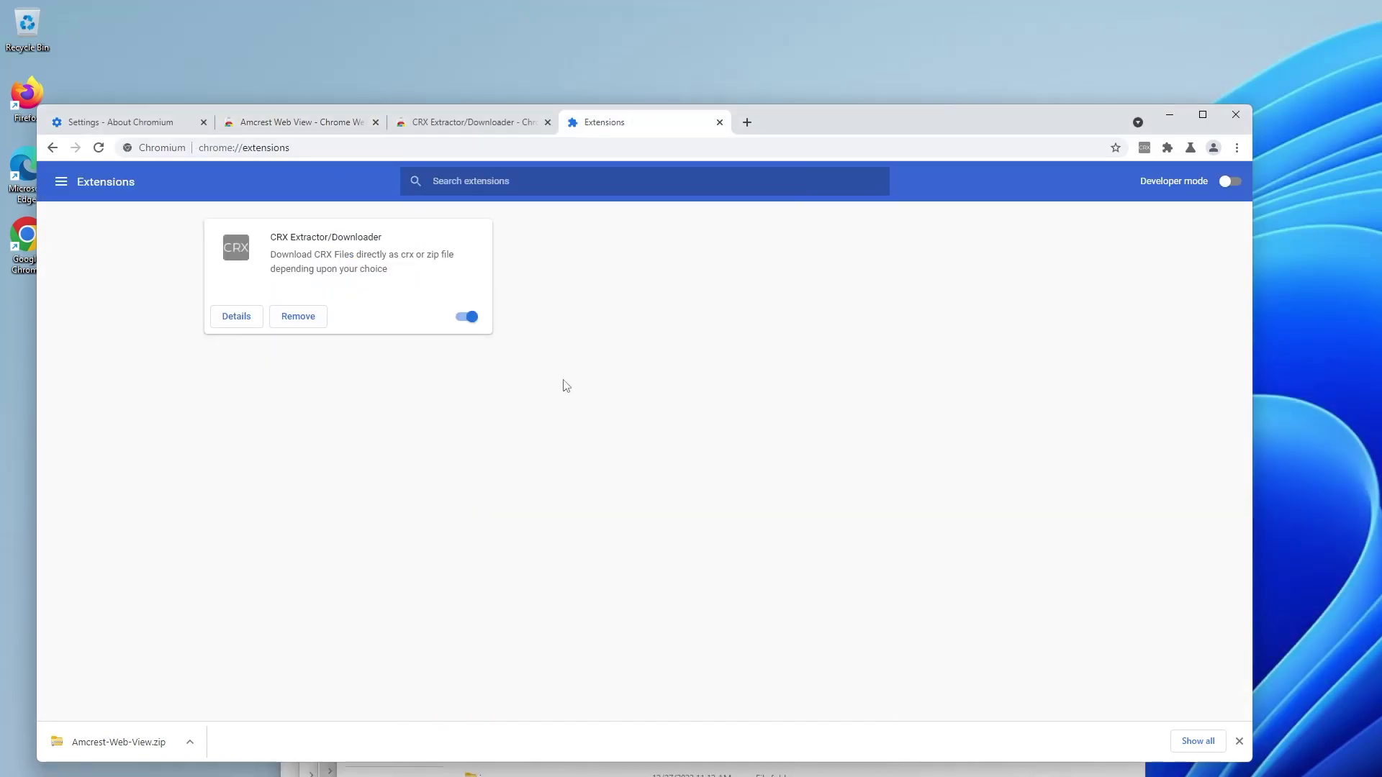
{"action": "left_click", "coordinate": [1227, 185]}
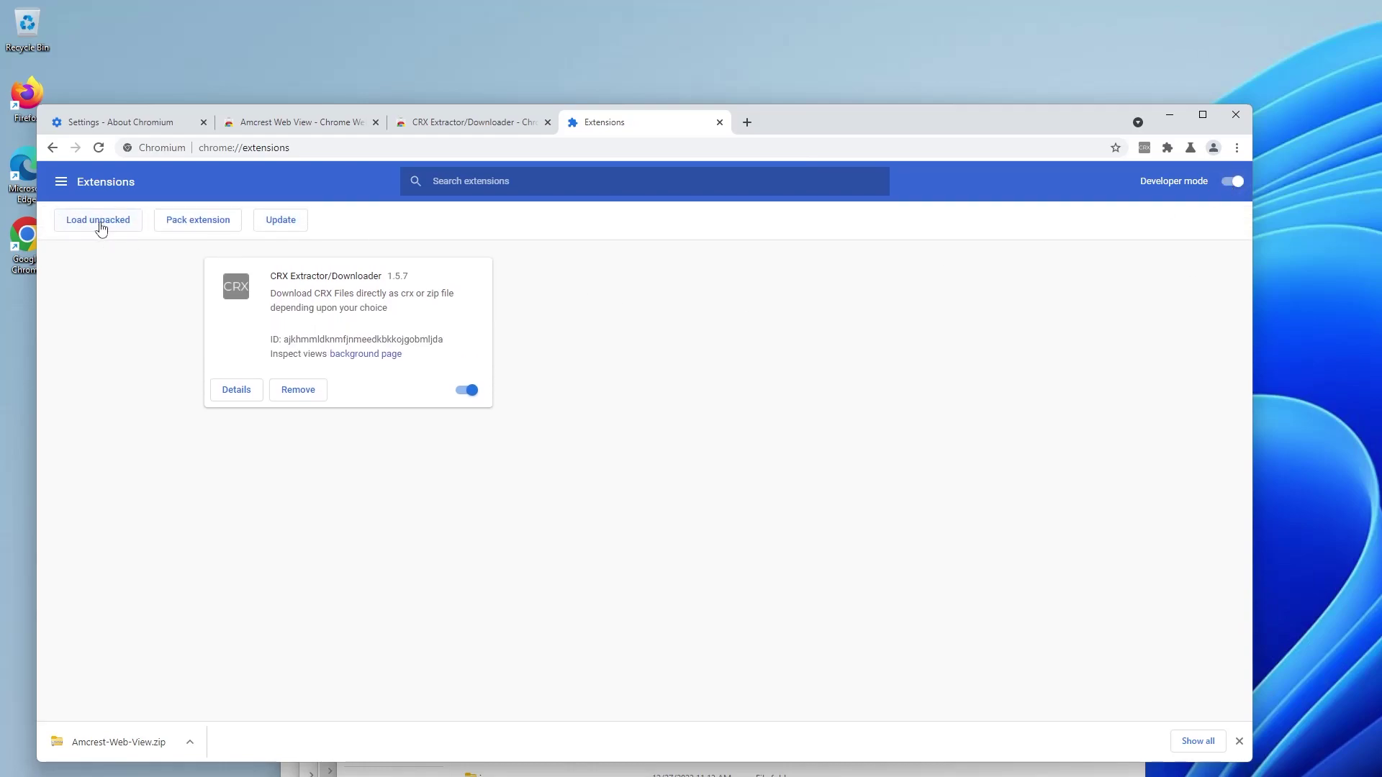
{"action": "left_click", "coordinate": [101, 228]}
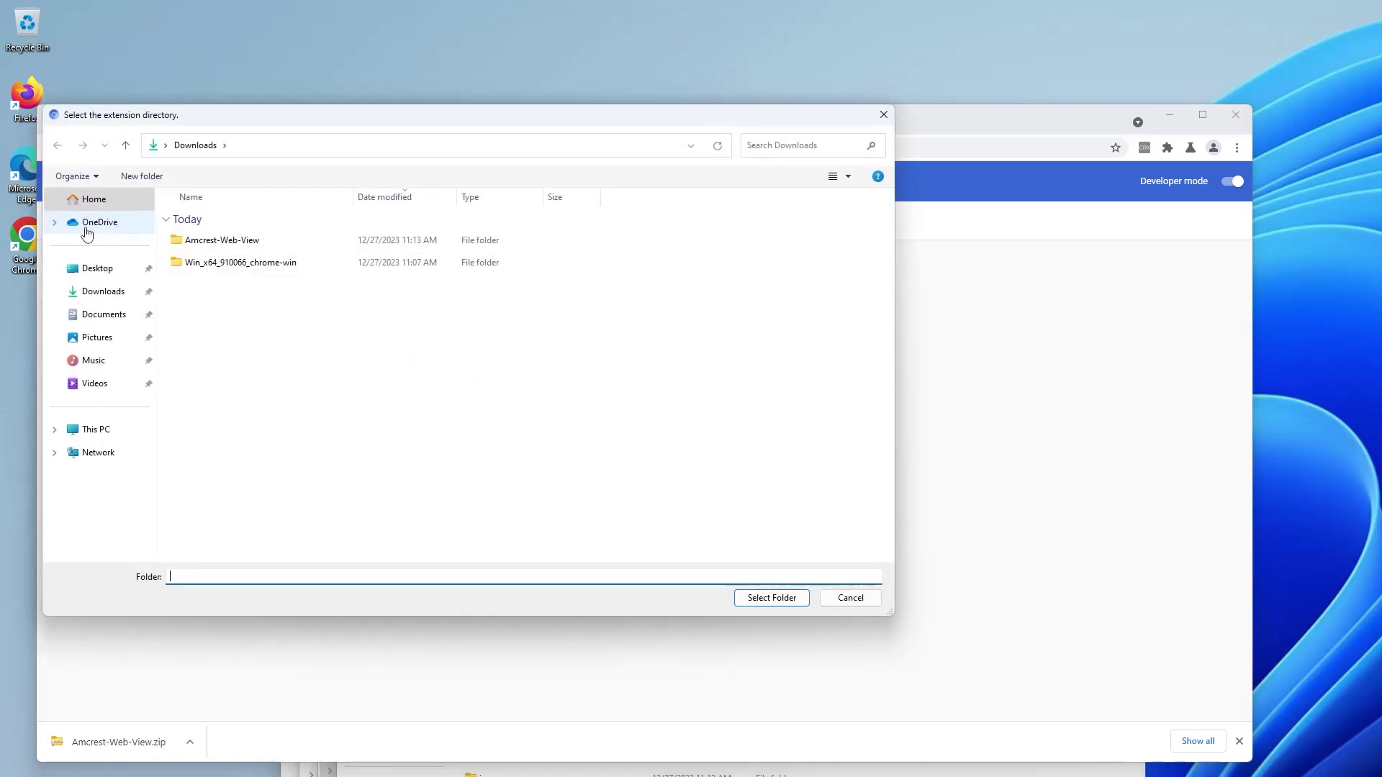
{"action": "left_click", "coordinate": [224, 243]}
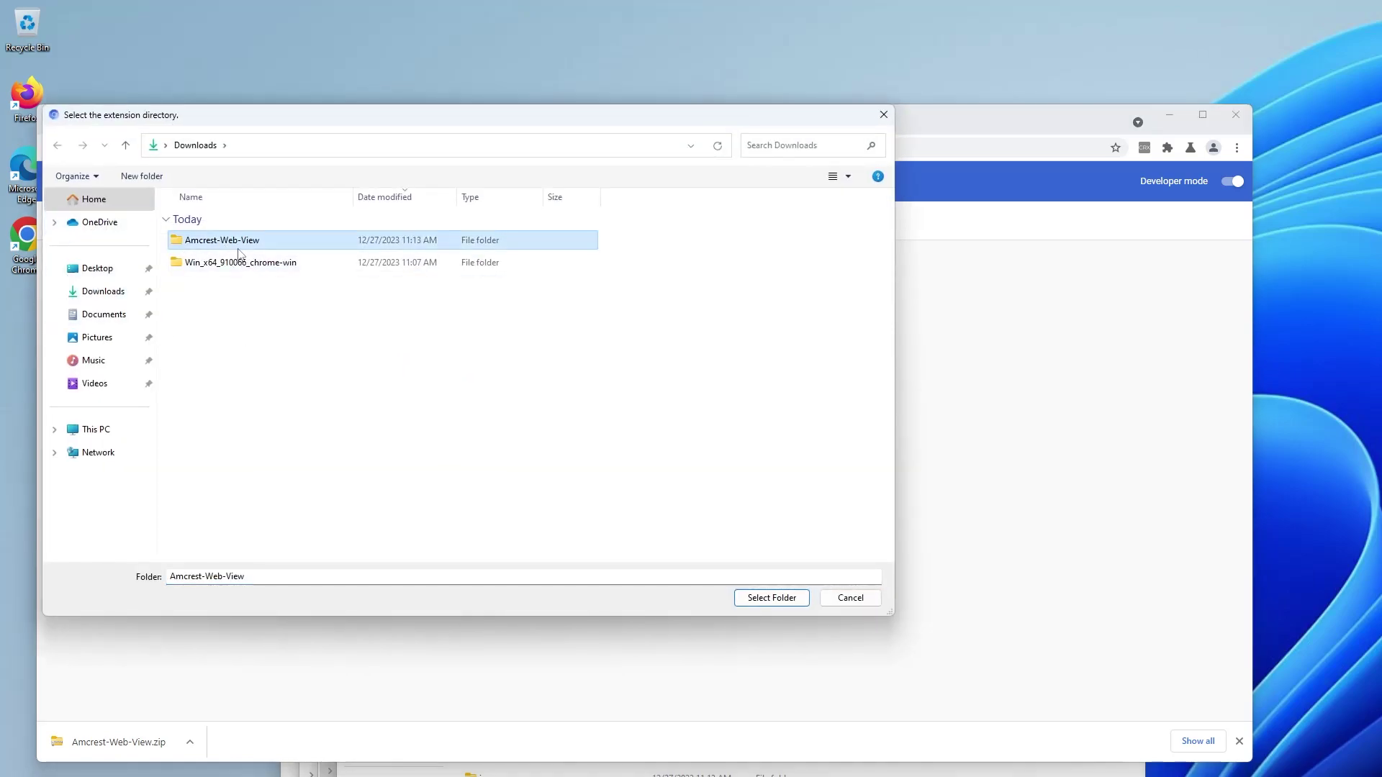
{"action": "left_click", "coordinate": [794, 603]}
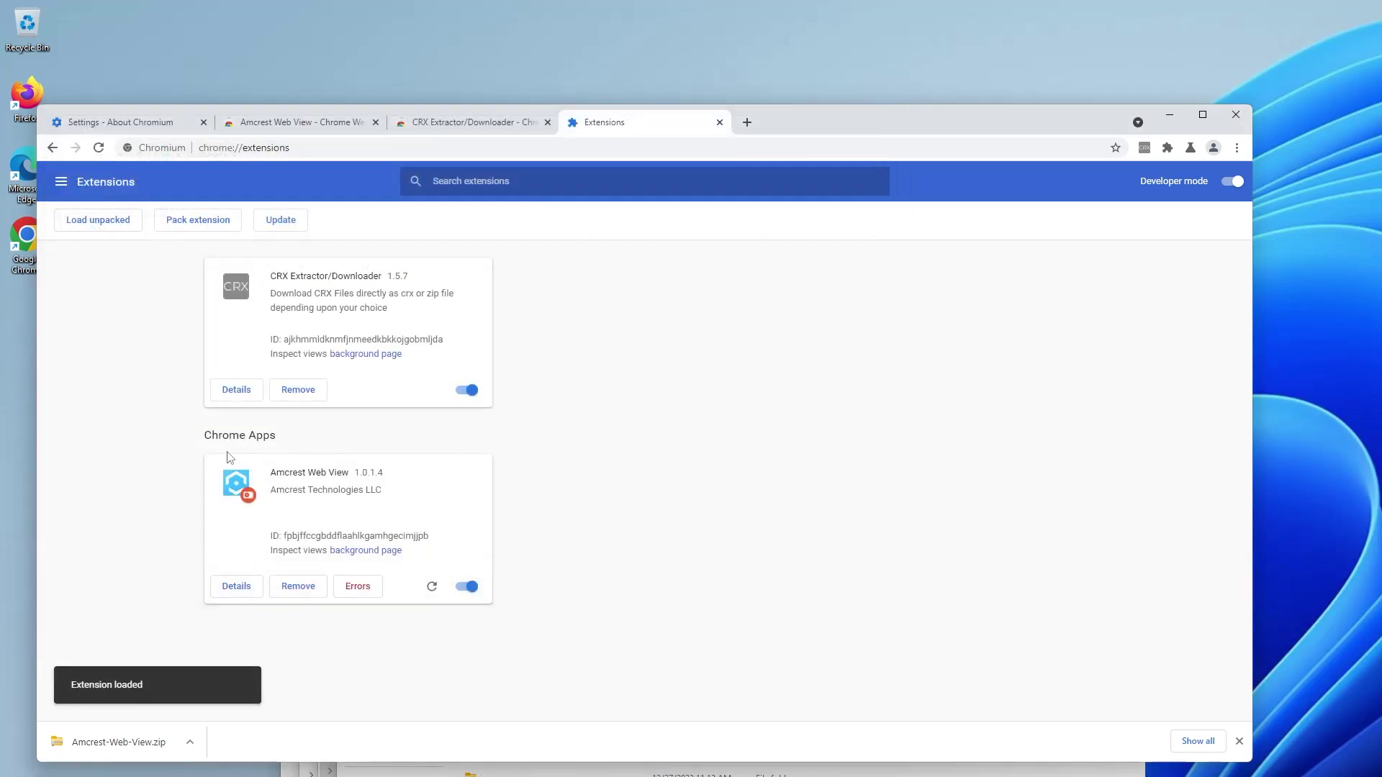
Step: Inspect Amcrest Web View's errors, showing the onHeadersReceived TypeError at background.js:44
{"action": "left_click", "coordinate": [358, 592]}
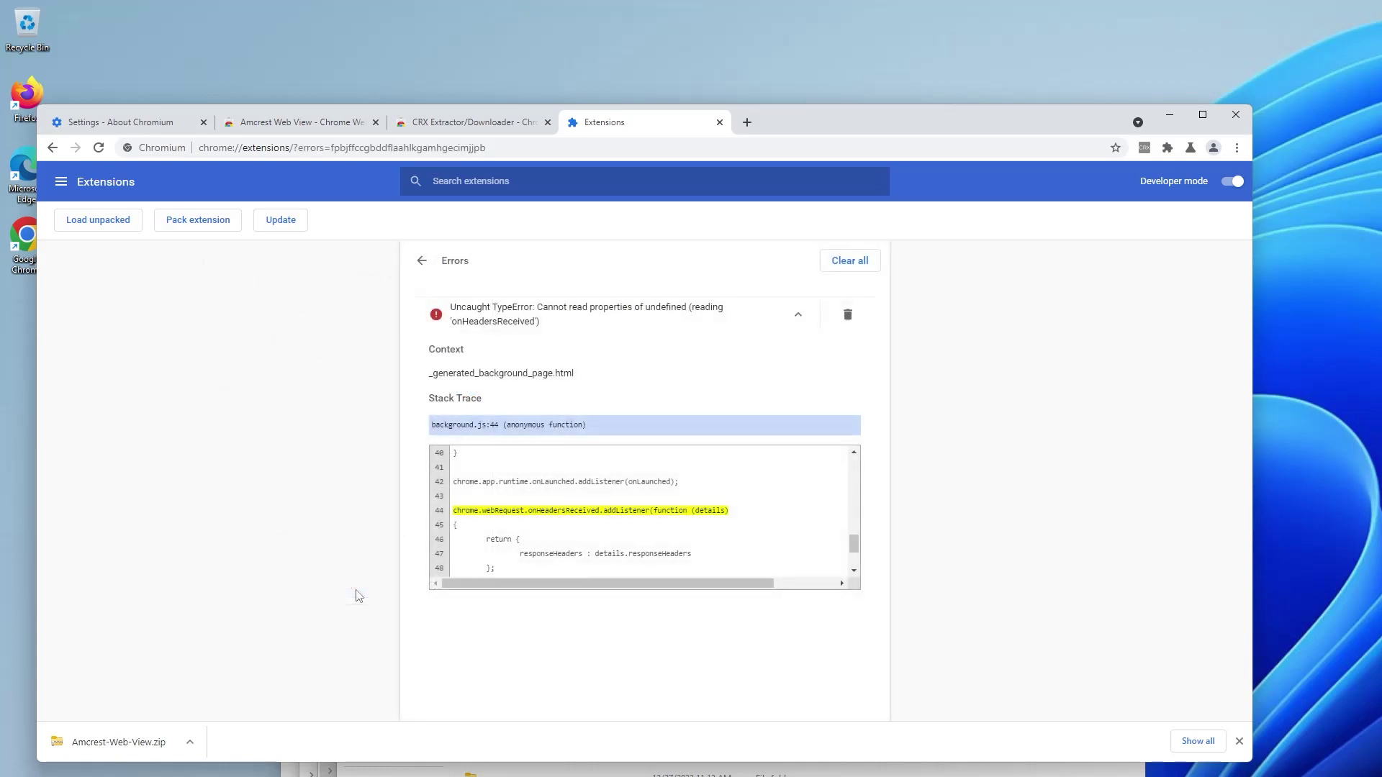
{"action": "left_click_drag", "start_coordinate": [453, 510], "coordinate": [688, 516]}
{"action": "scroll", "coordinate": [647, 539], "scroll_direction": "up", "scroll_amount": 1}
{"action": "left_click", "coordinate": [269, 474]}
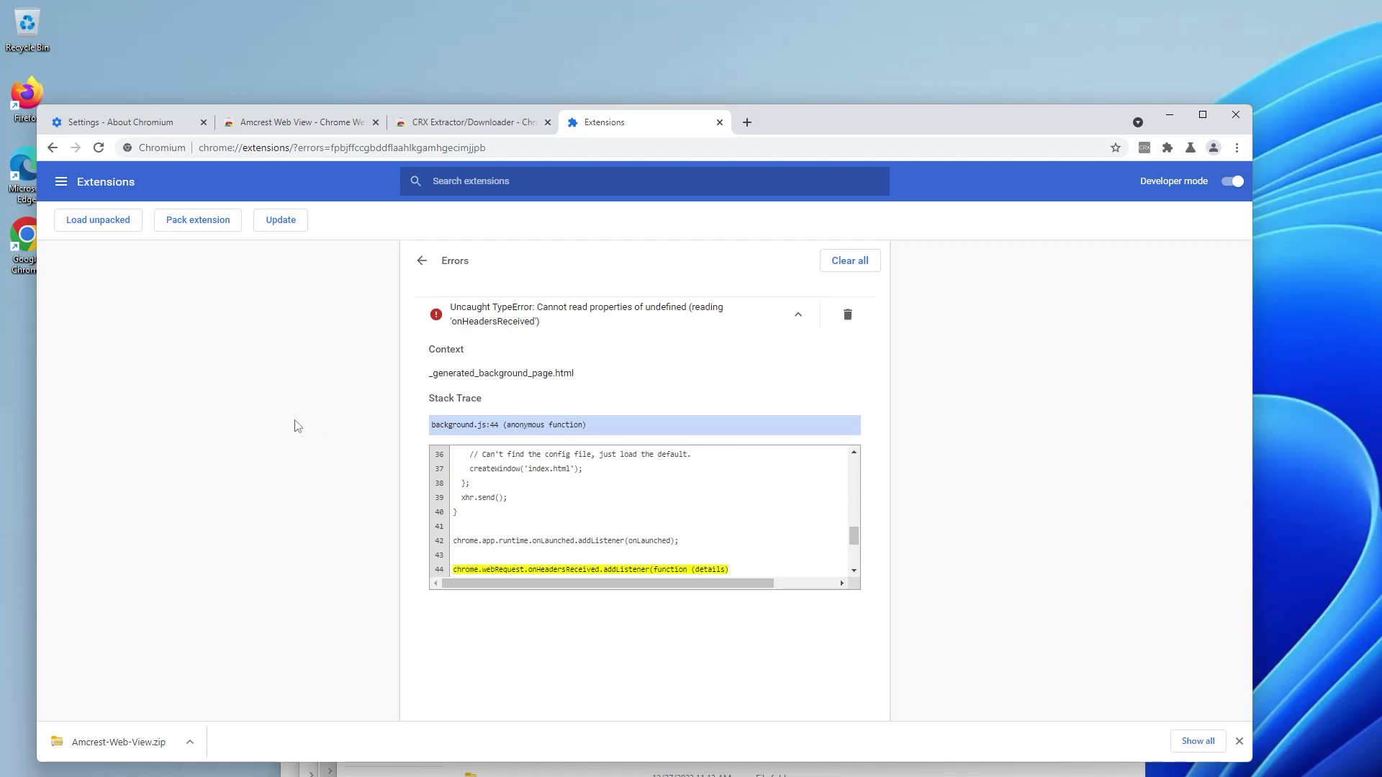
Step: Launch the Amcrest Web View app from chrome://apps in a new tab and center its window
{"action": "left_click", "coordinate": [747, 123]}
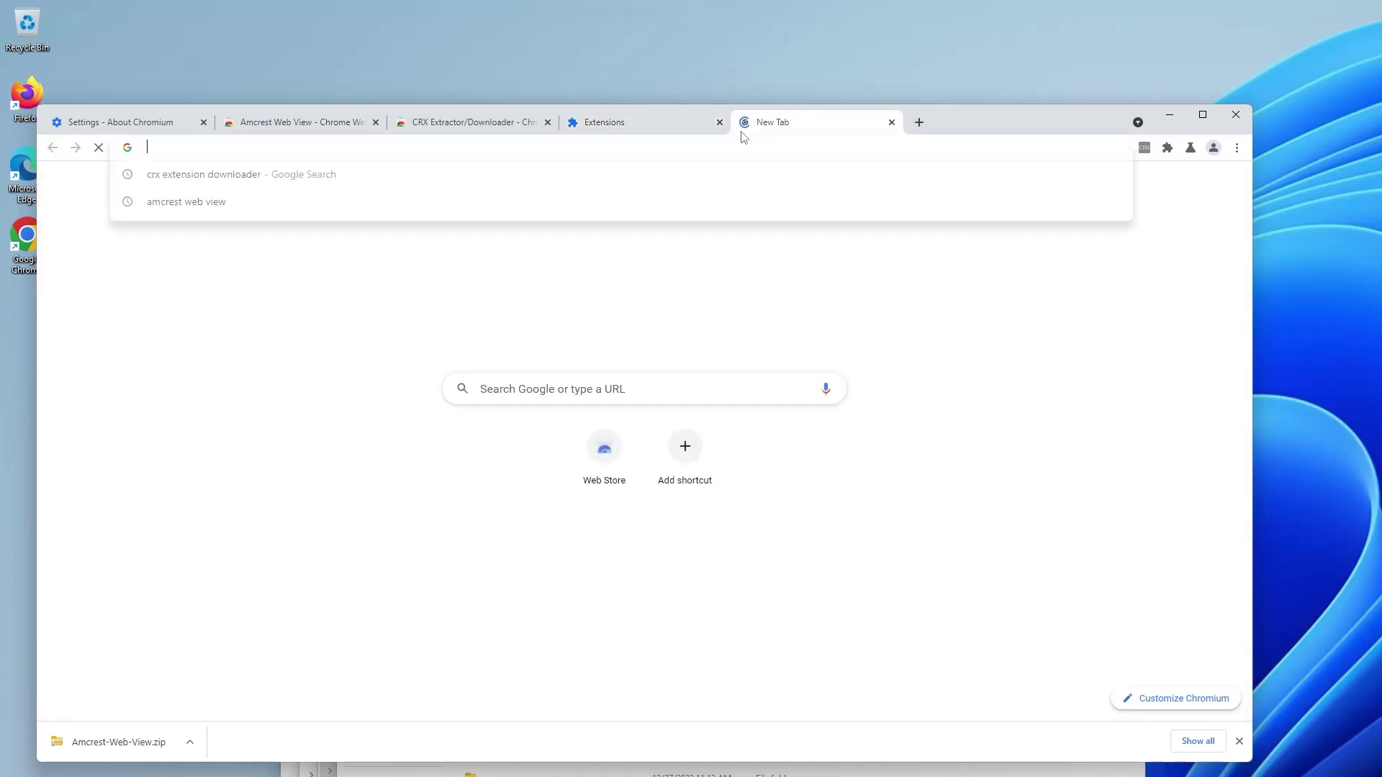
{"action": "type", "text": "chrome://apps"}
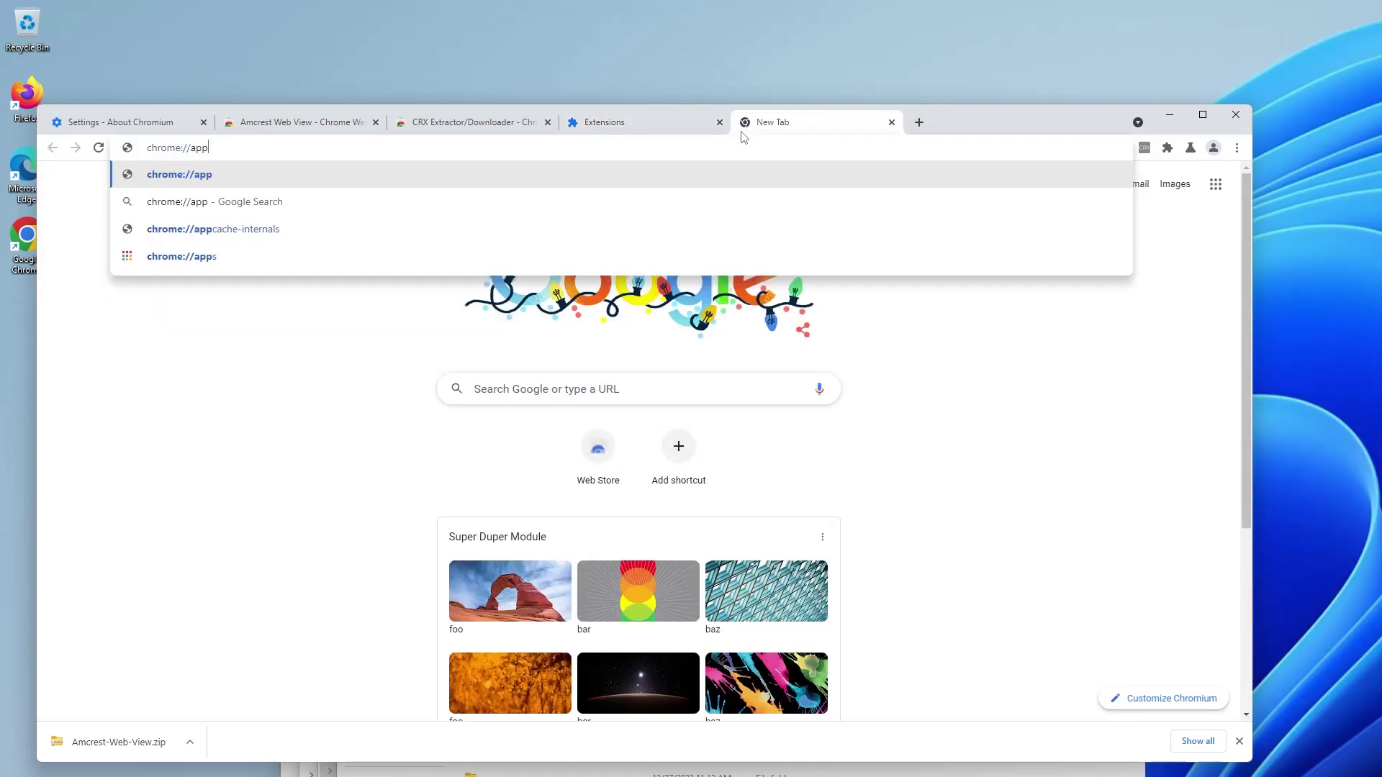
{"action": "key", "text": "Return"}
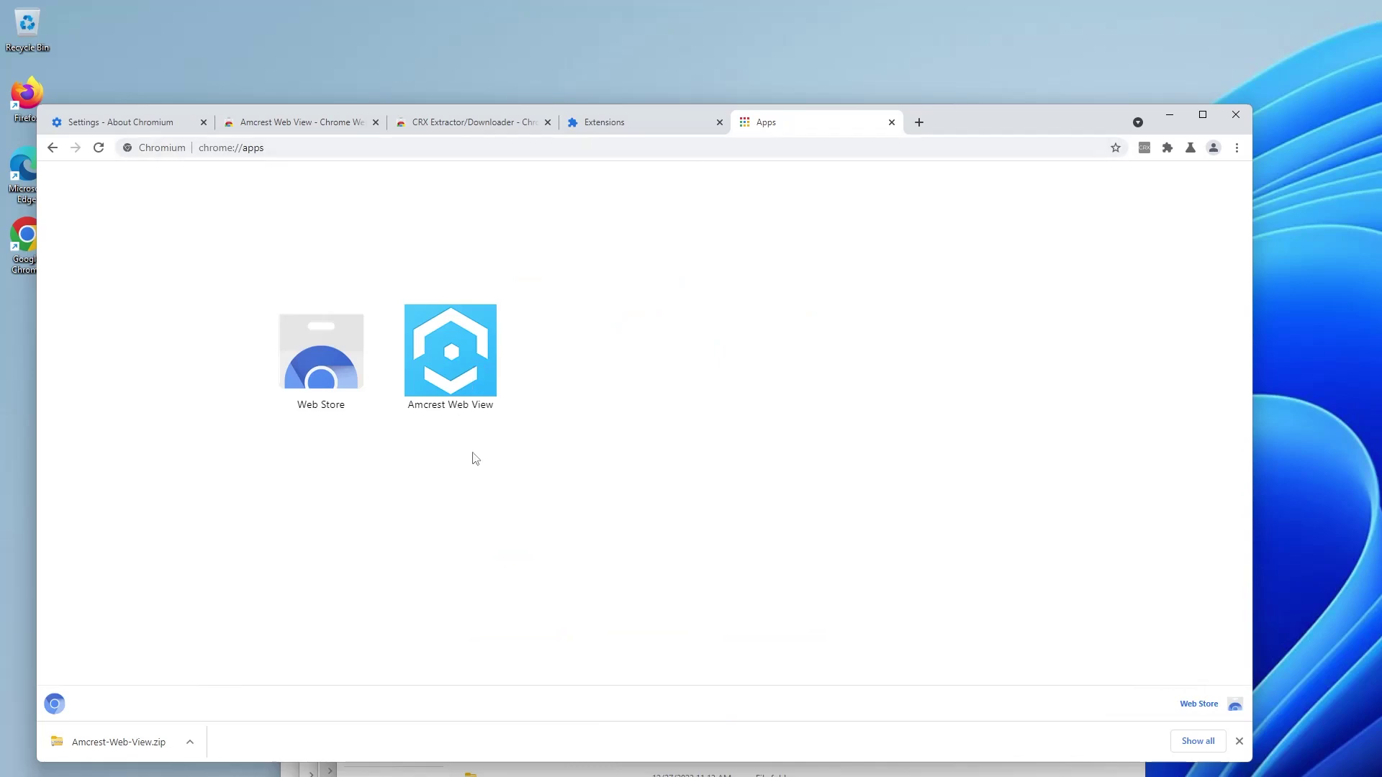
{"action": "left_click", "coordinate": [462, 362]}
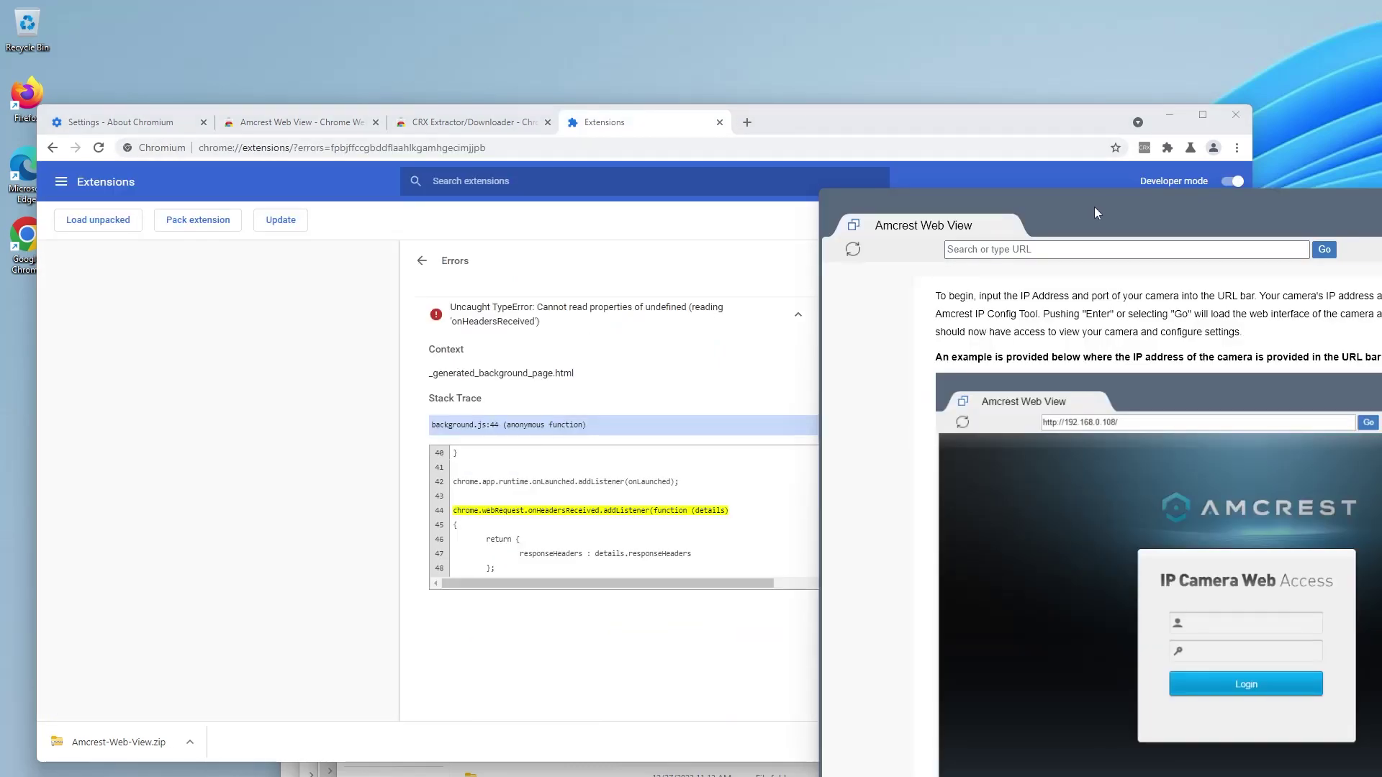
{"action": "left_click_drag", "start_coordinate": [1095, 206], "coordinate": [521, 214]}
Step: Load the camera at 10.1.1.110 in the app and log in to its live view
{"action": "left_click", "coordinate": [469, 251]}
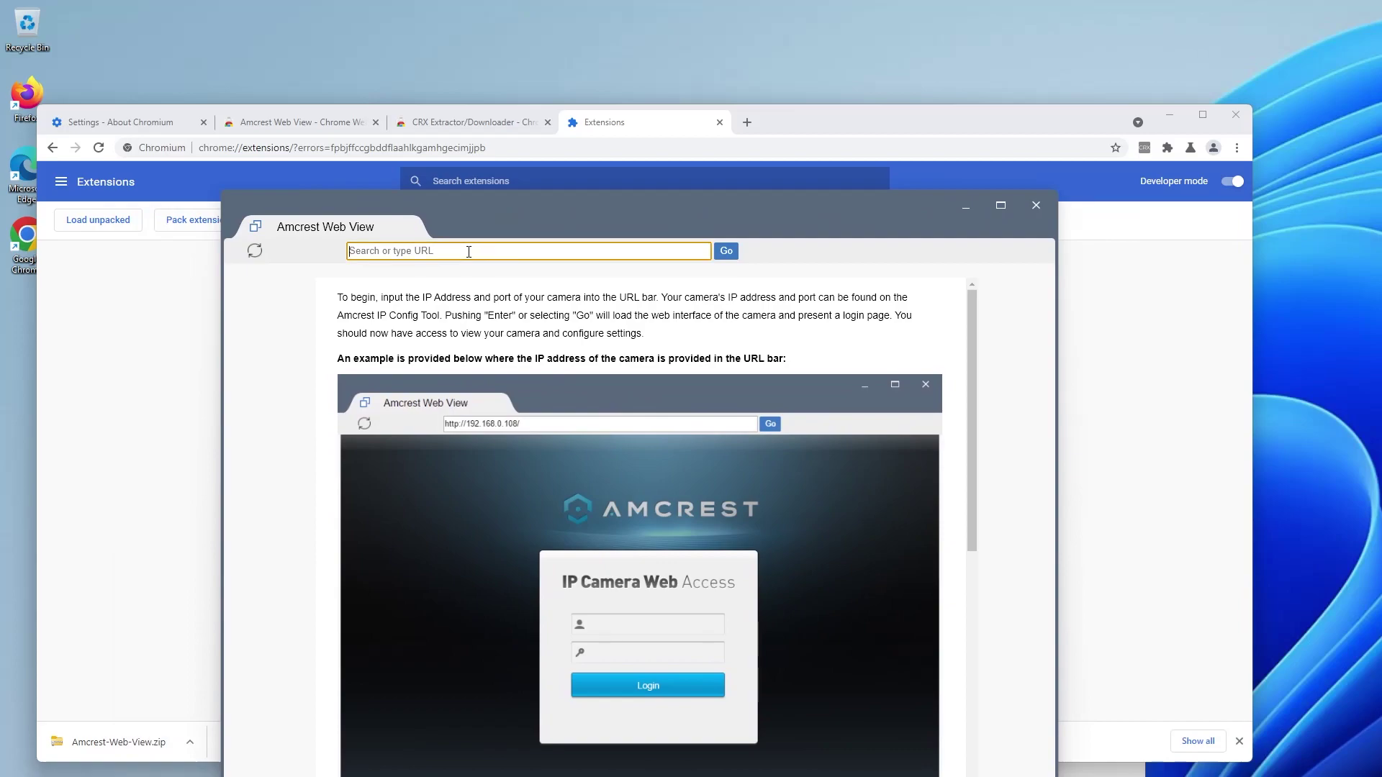
{"action": "type", "text": "10.1.1.110"}
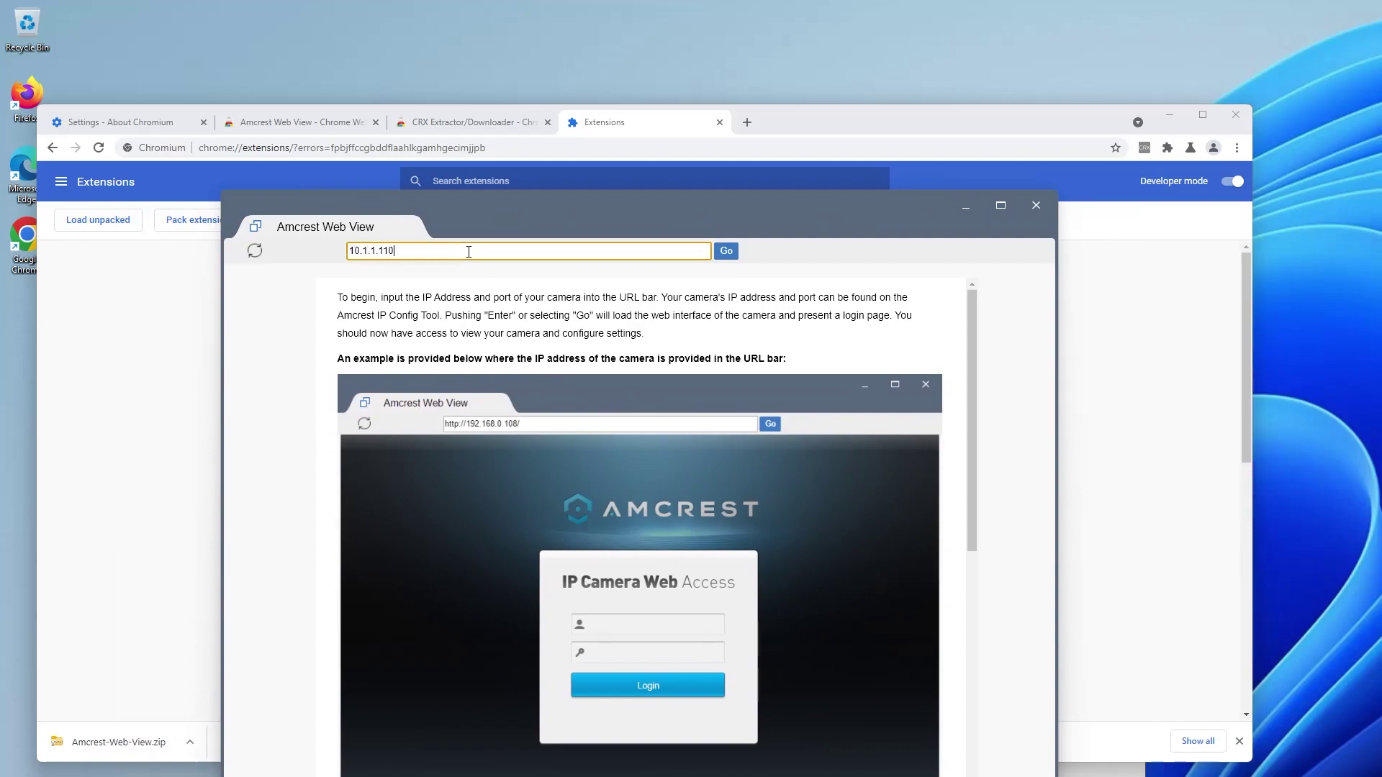
{"action": "key", "text": "Return"}
{"action": "left_click", "coordinate": [588, 483]}
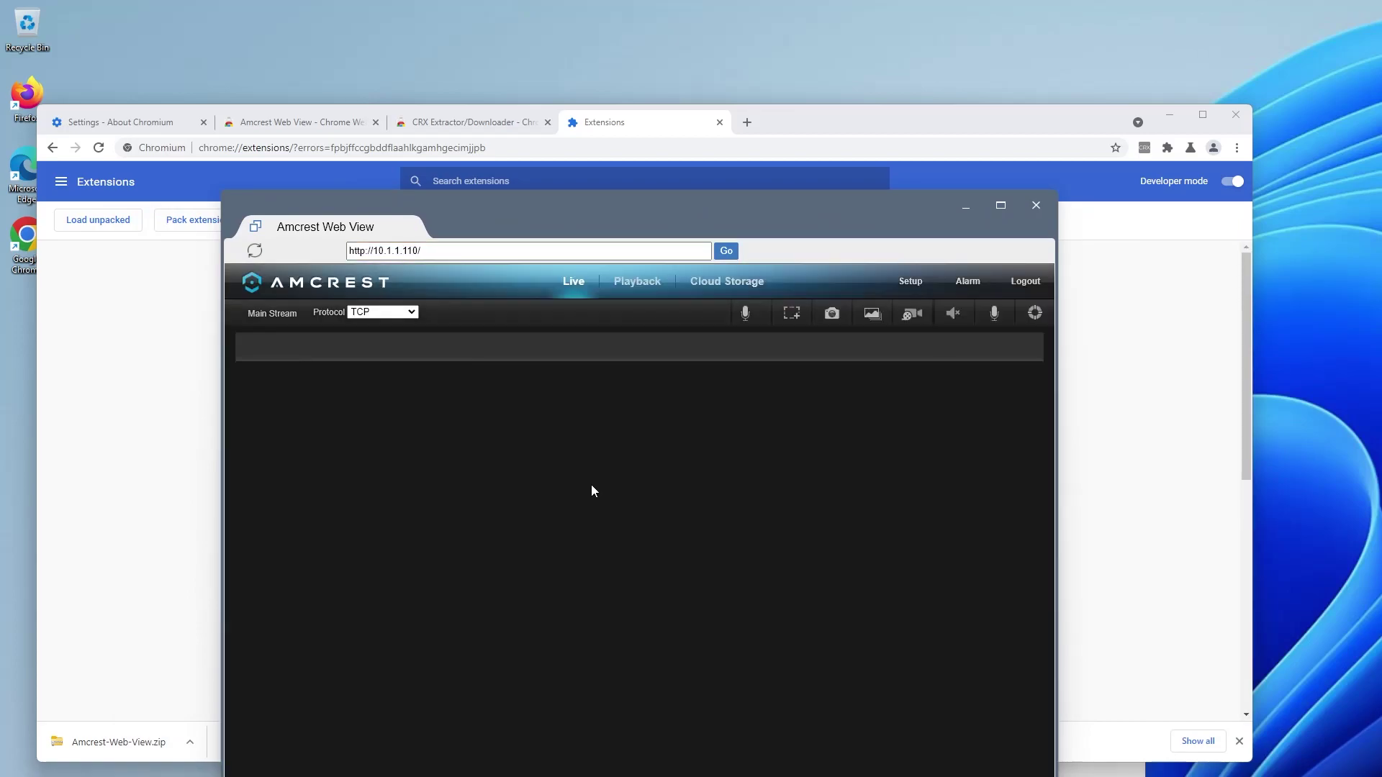